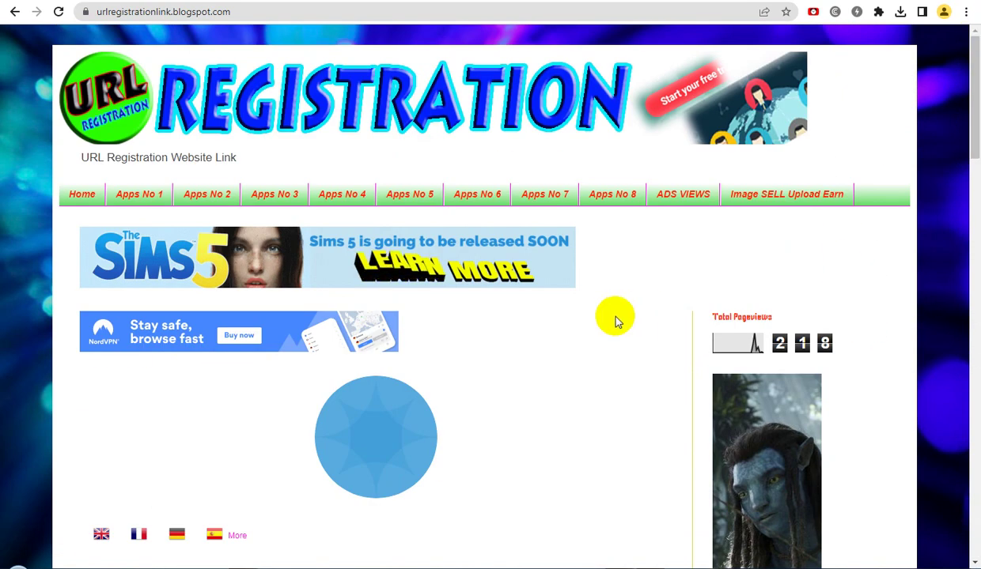
Switch to the YouTube Blogger Embed blog's Layout page and reach the sidebar-right-1 gadget slot.
left_click(591, 88)
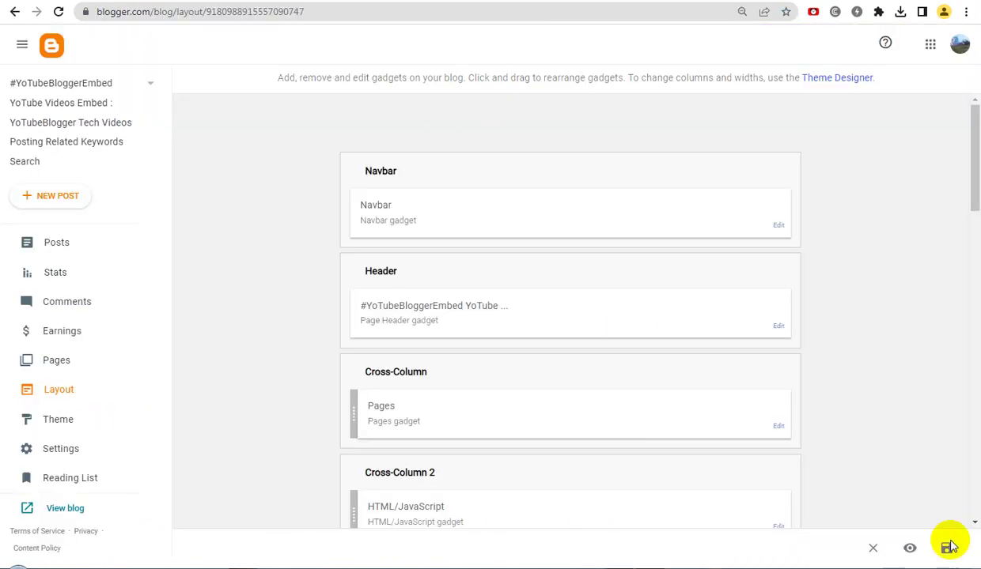
left_click_drag(971, 206, 971, 264)
left_click(645, 257)
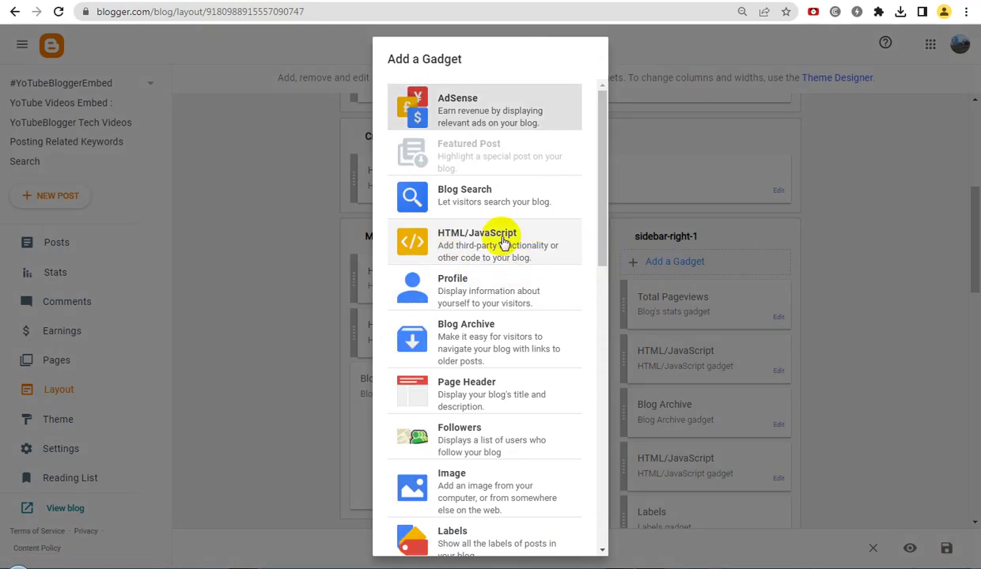
Add a Pages gadget from the gadget list to bring up its Configure Page List settings.
left_click_drag(590, 227, 599, 346)
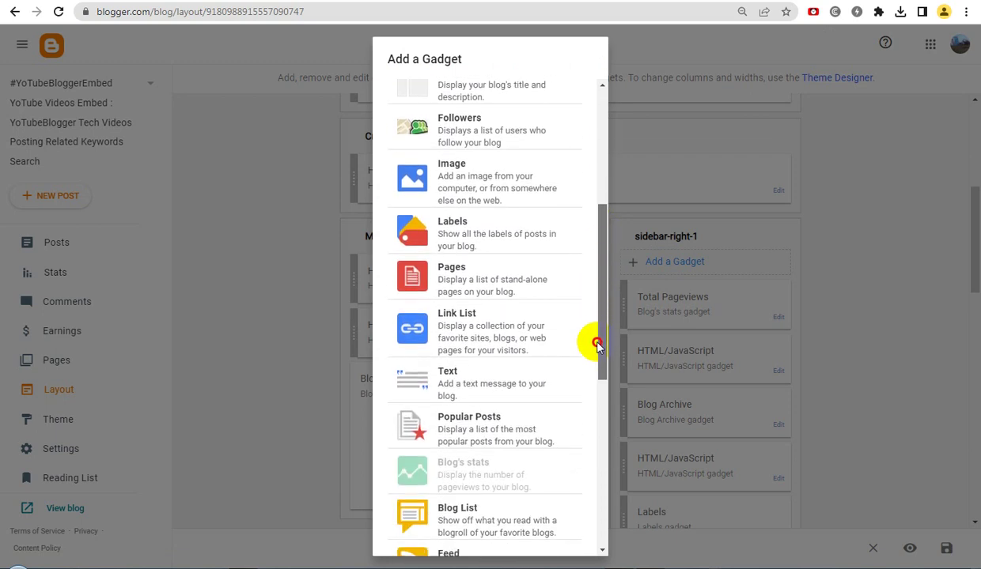
left_click(459, 268)
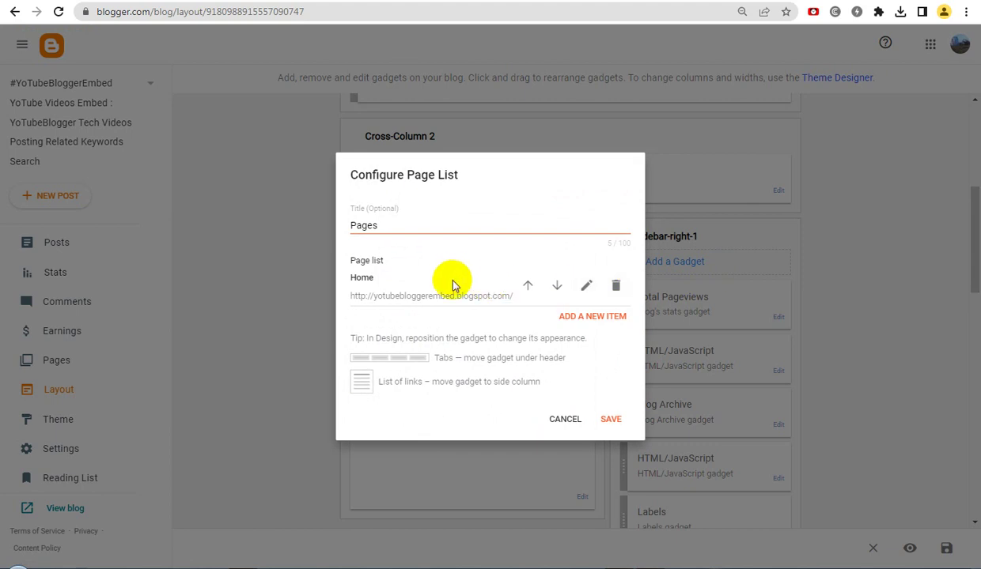
left_click(609, 318)
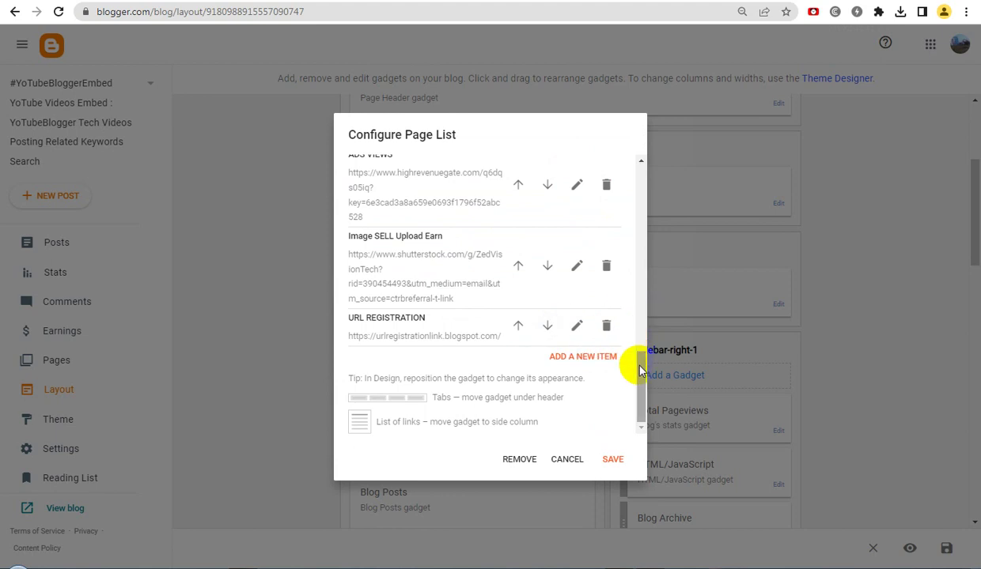
Create a new page entry named 'Apps No 1', taken from the other blog's list.
left_click_drag(641, 370, 635, 171)
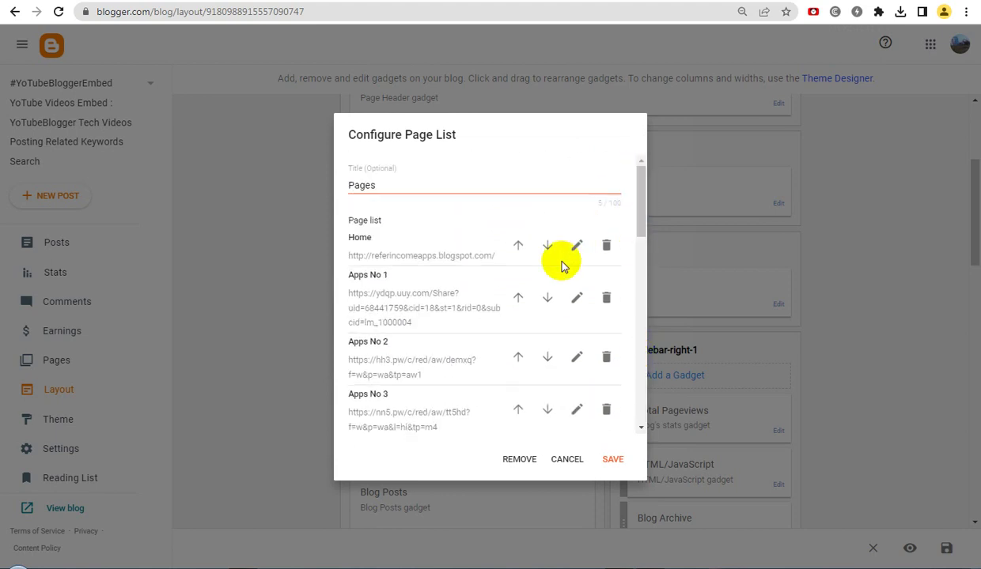
left_click(578, 299)
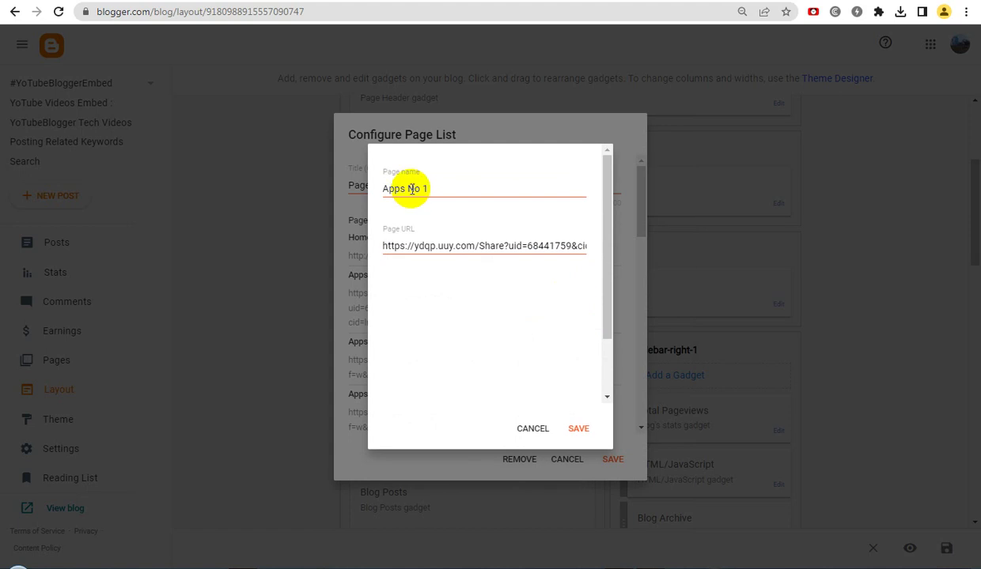
triple_click(410, 192)
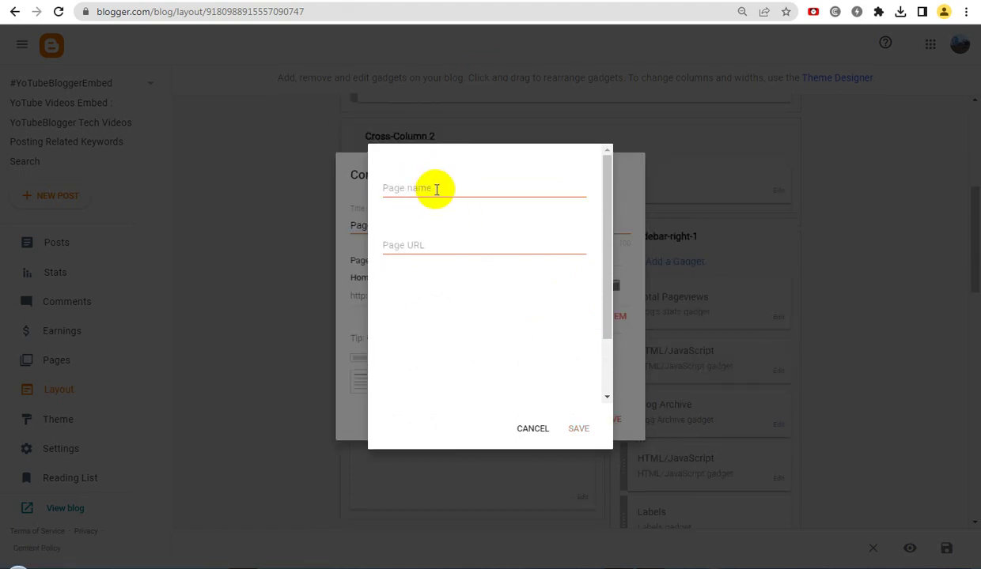
left_click(435, 190)
type("Apps No 1")
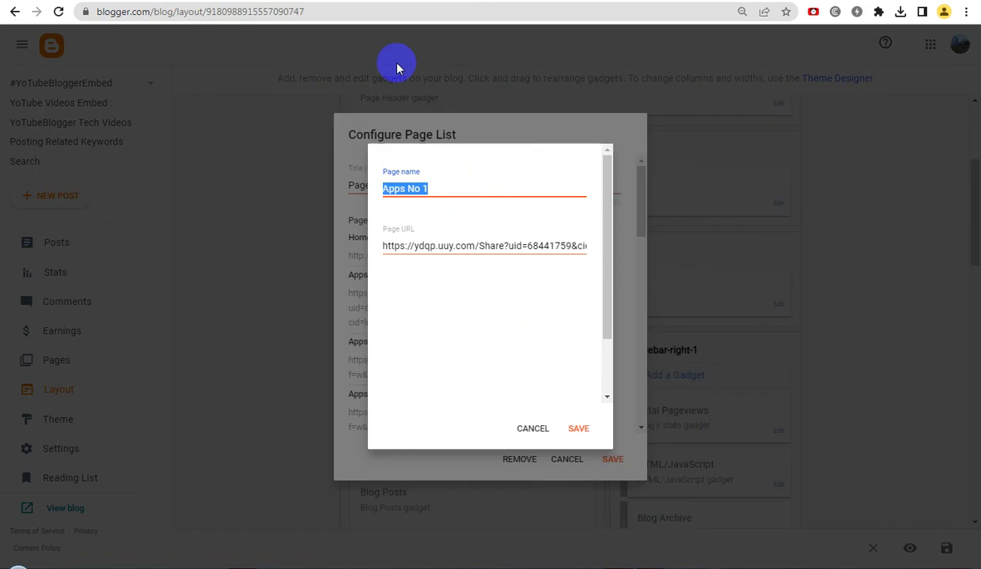
Copy the Apps No 1 link into the new entry's URL and save it.
left_click(398, 69)
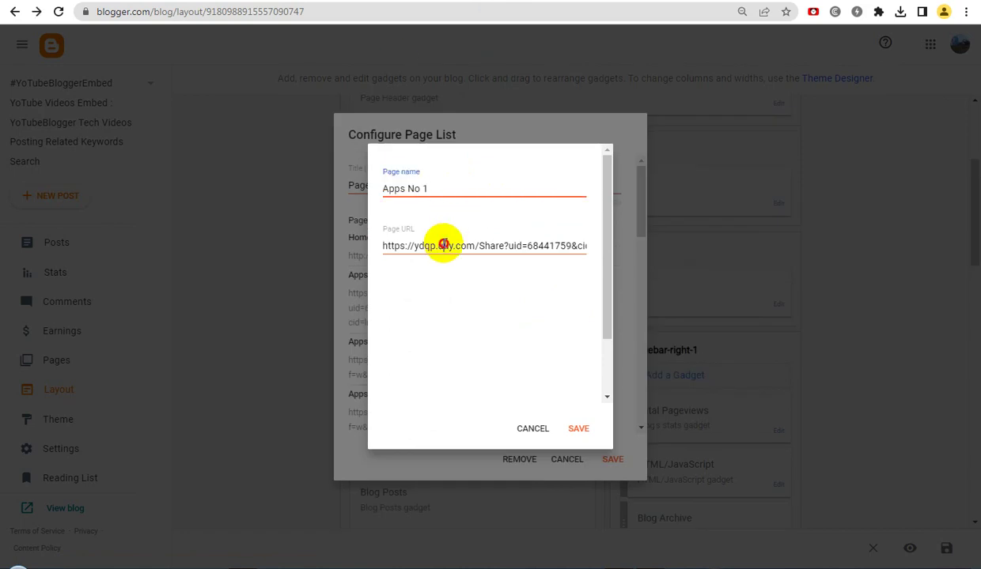
triple_click(443, 245)
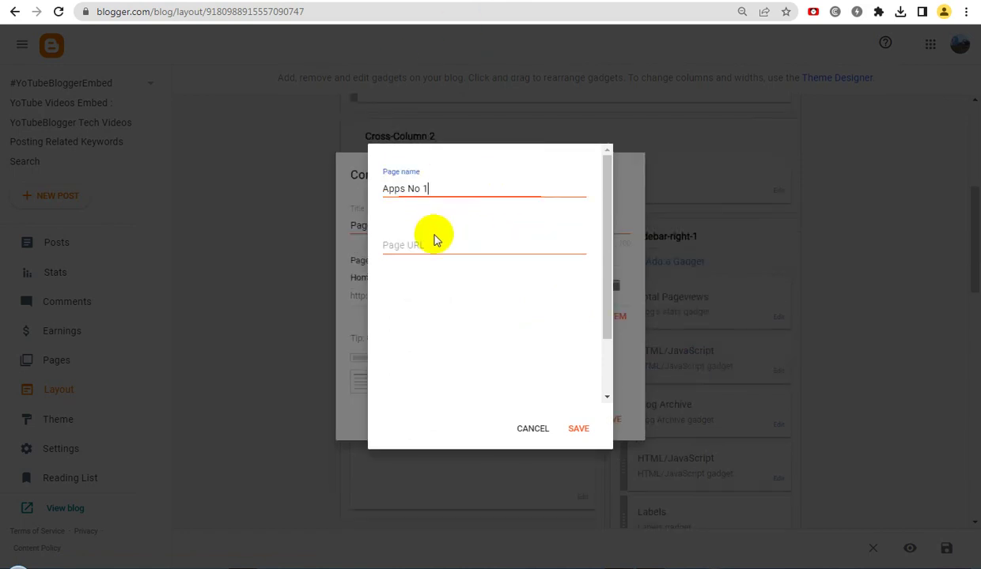
left_click(433, 240)
key("ctrl+v")
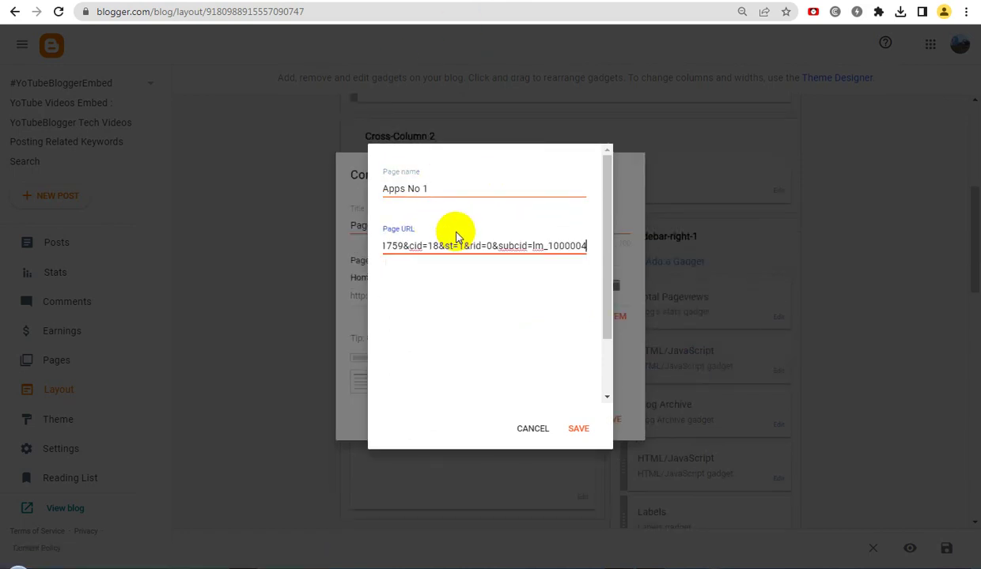
left_click(583, 427)
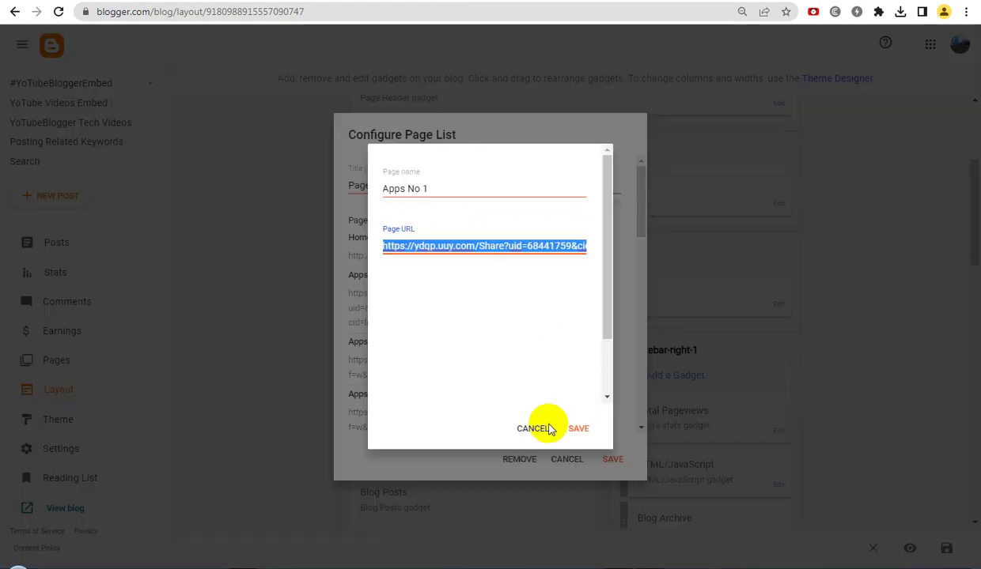
key("Escape")
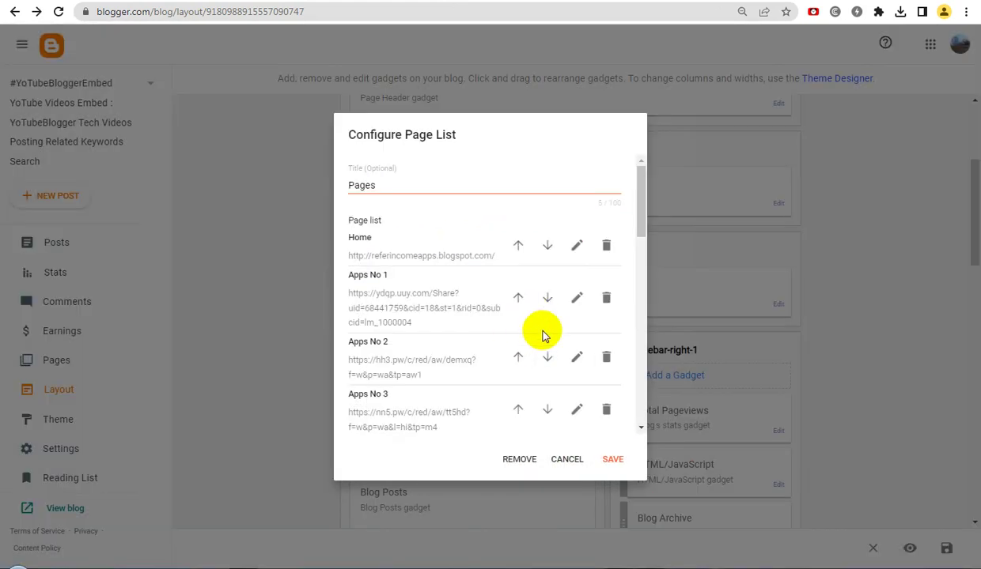
Start a new page entry and paste 'Apps No 2' as its name.
left_click(574, 360)
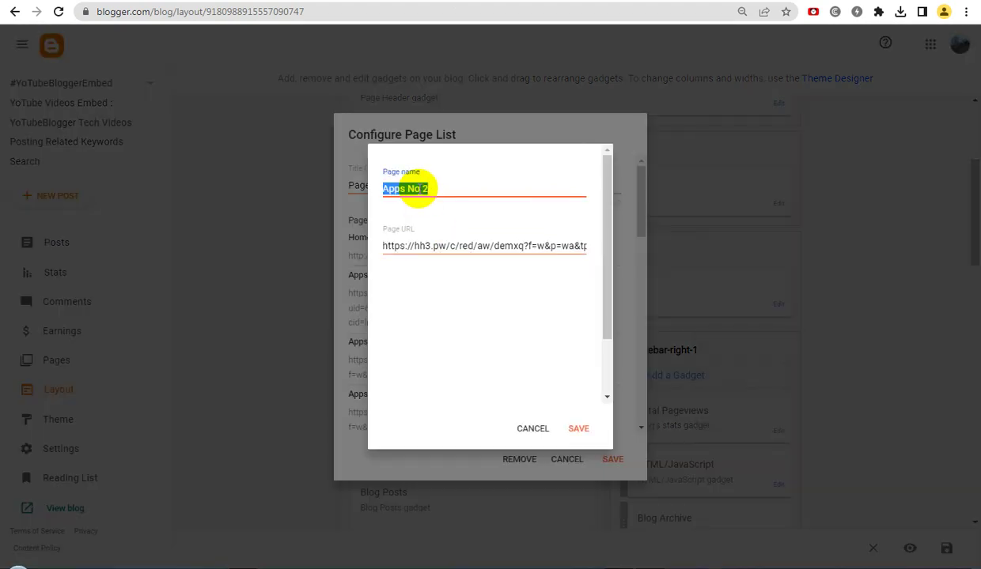
key("Escape")
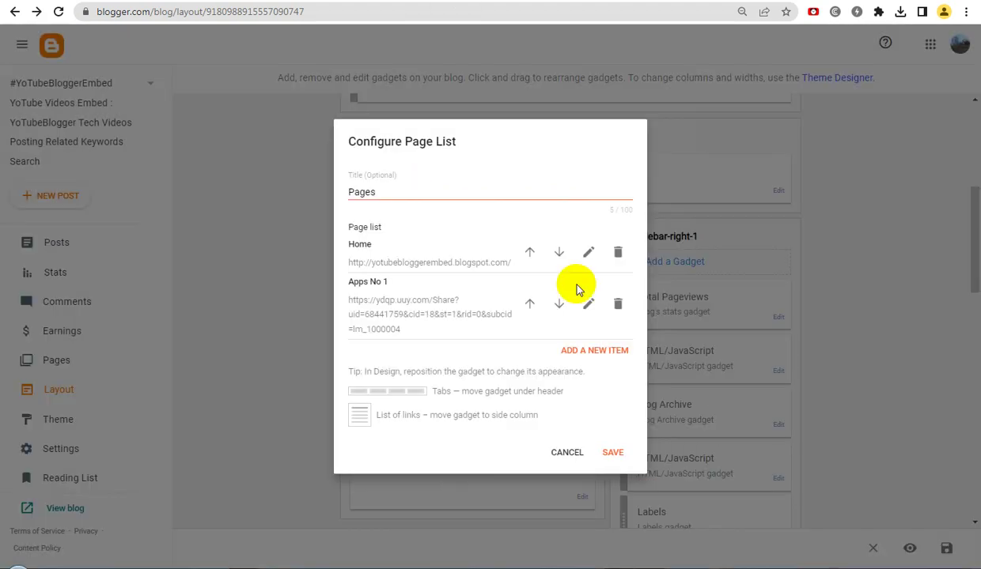
left_click(609, 350)
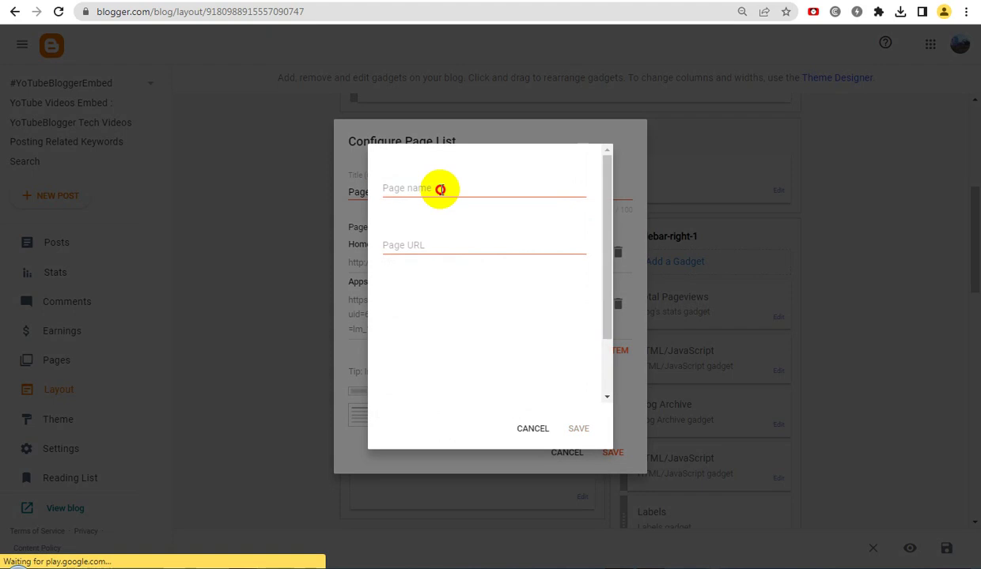
left_click(438, 192)
type("Apps No 2")
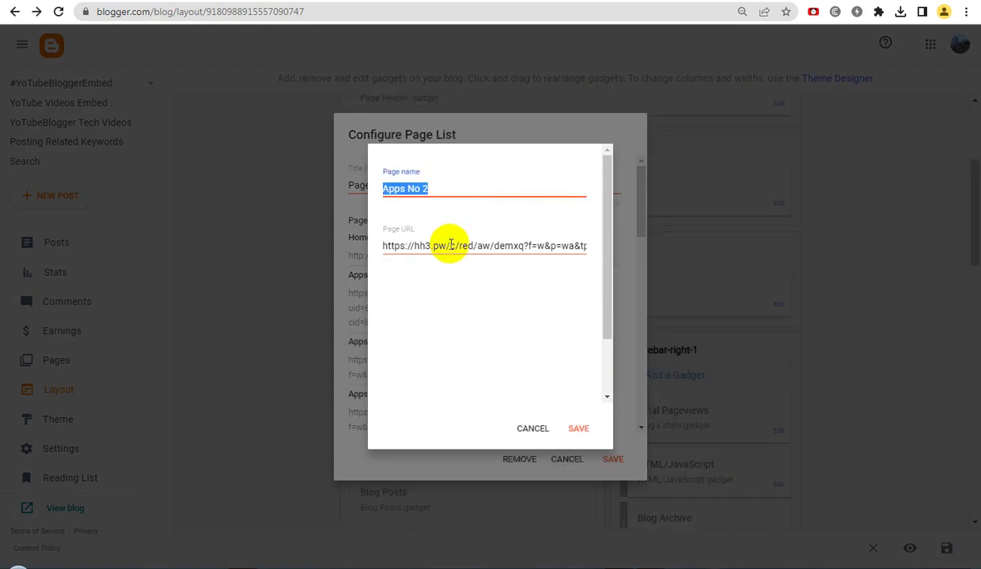
Give the Apps No 2 entry its hh3.pw link and save it.
key("Tab")
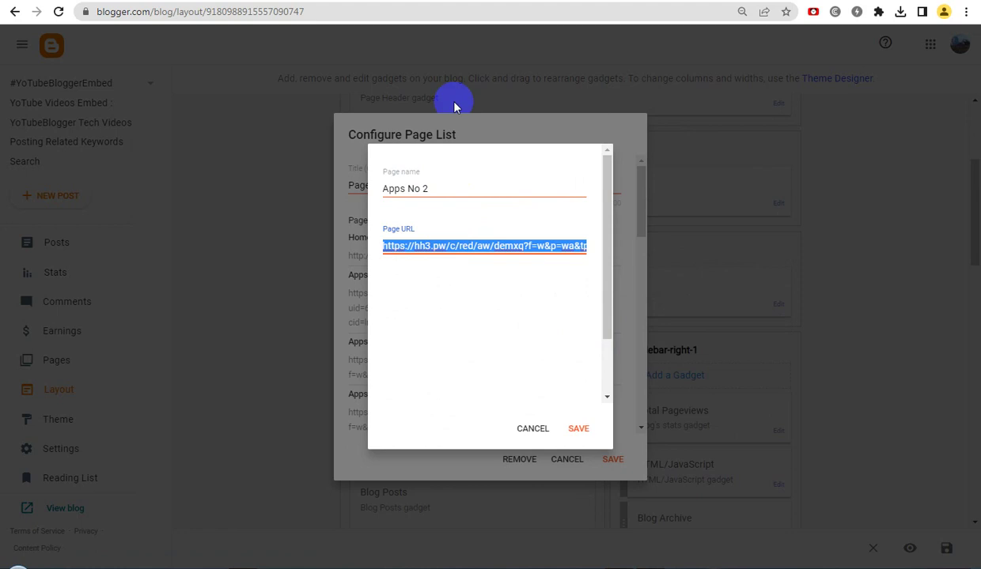
key("BackSpace")
left_click(445, 245)
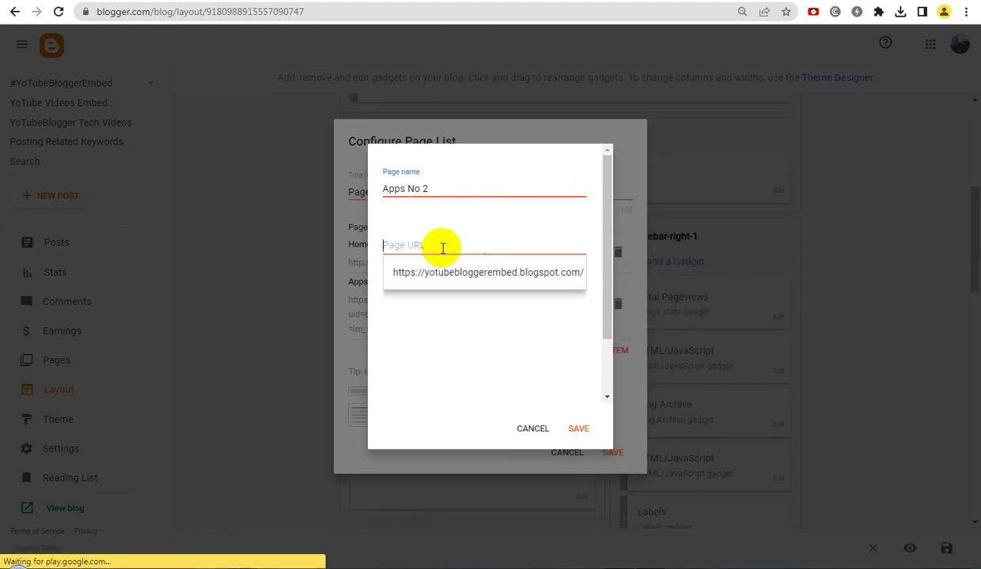
type("https://hh3.pw/c/red/aw/demxq?f=w&p=wa&tp=aw1")
left_click(581, 427)
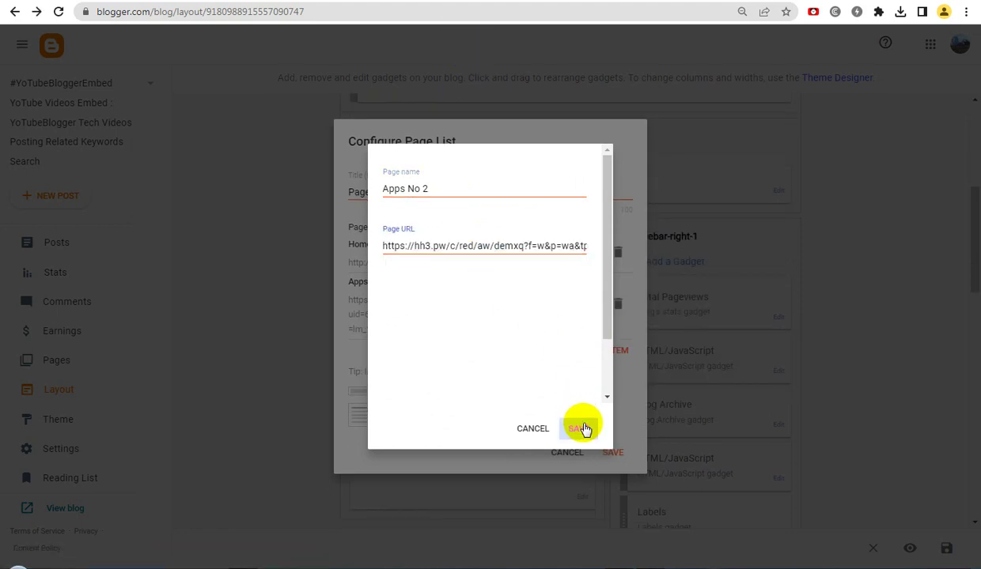
left_click(577, 372)
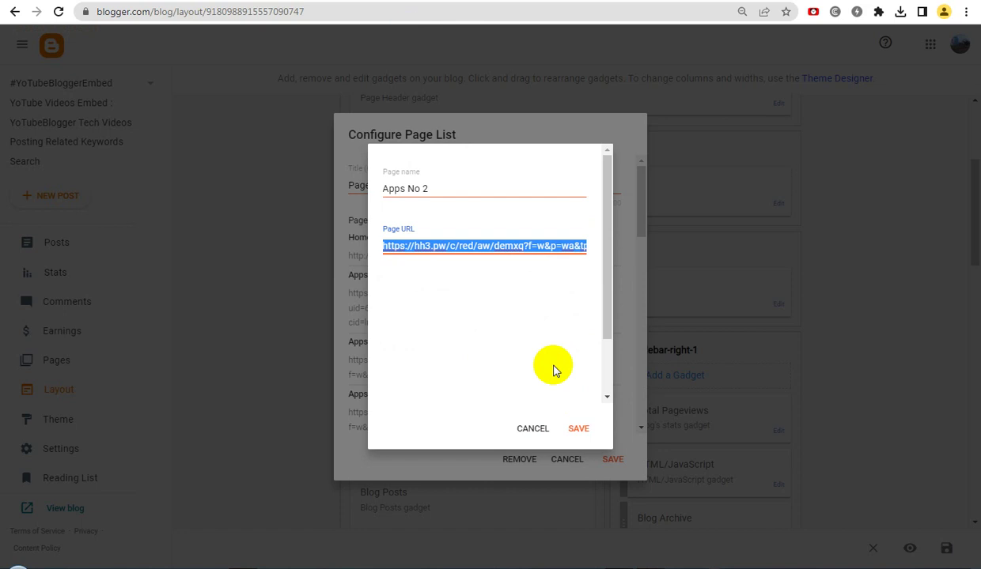
left_click(539, 370)
key("Escape")
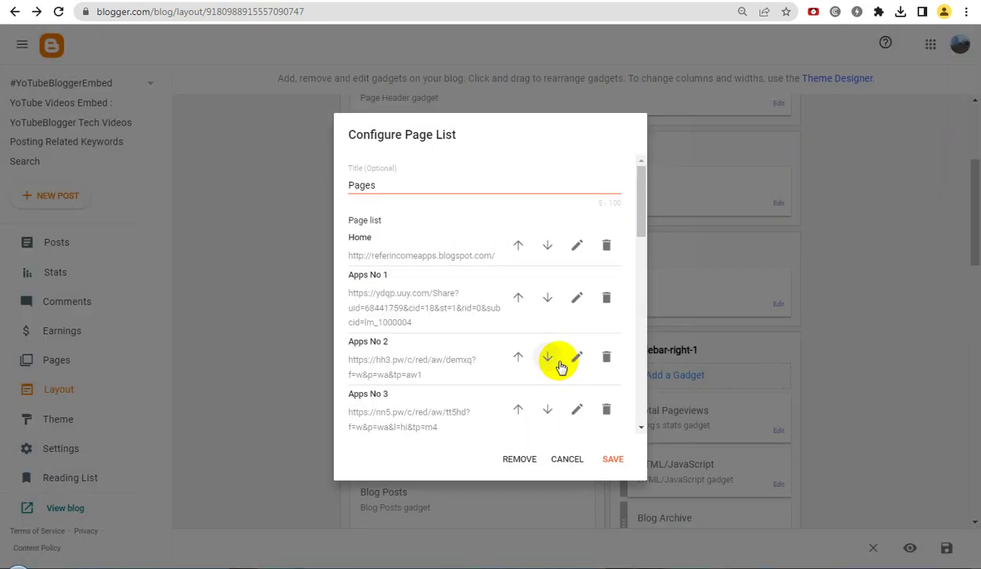
Copy the Apps No 3 page name from the old list and start another new entry.
left_click_drag(641, 220, 636, 250)
left_click(578, 273)
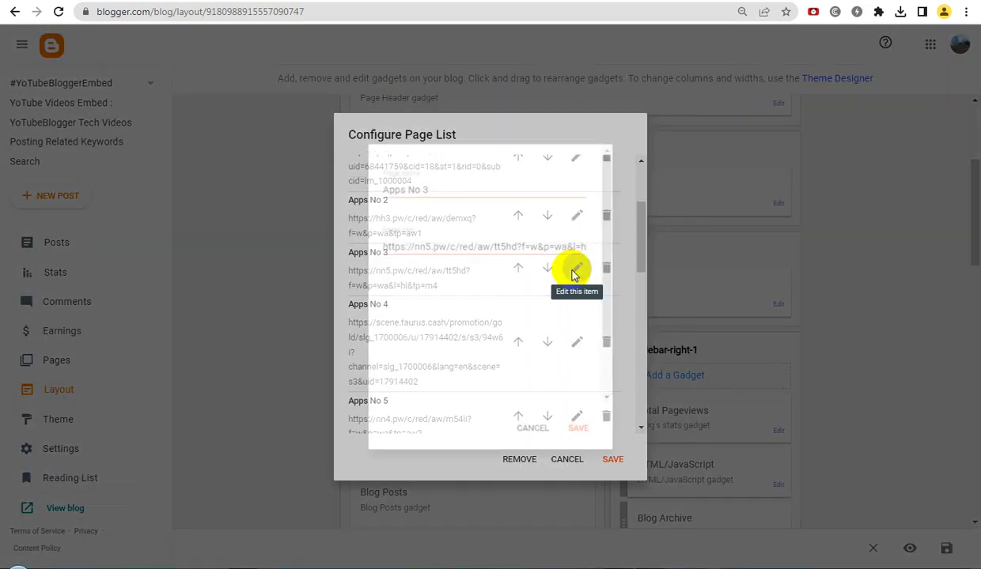
triple_click(407, 190)
key("ctrl+c")
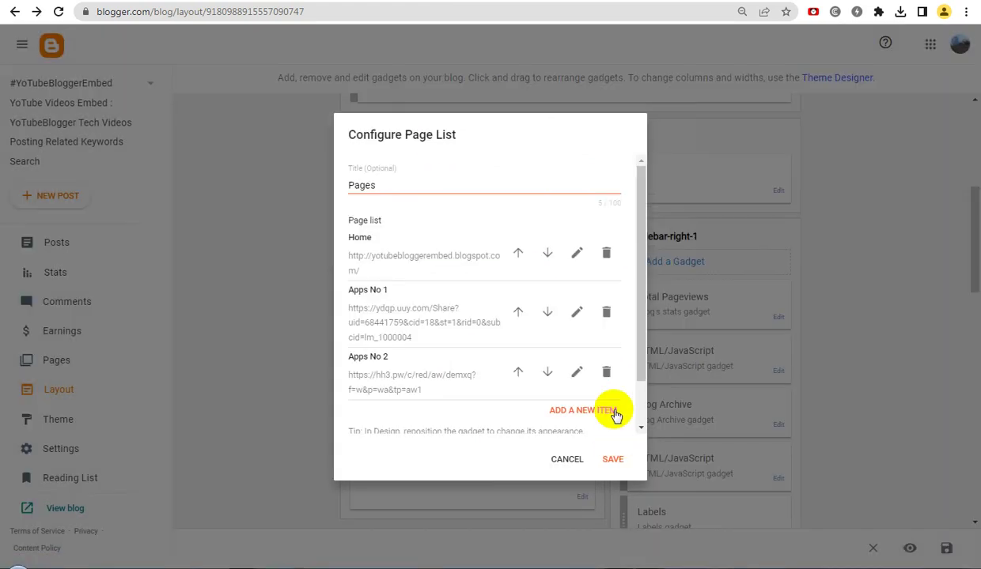
left_click(607, 411)
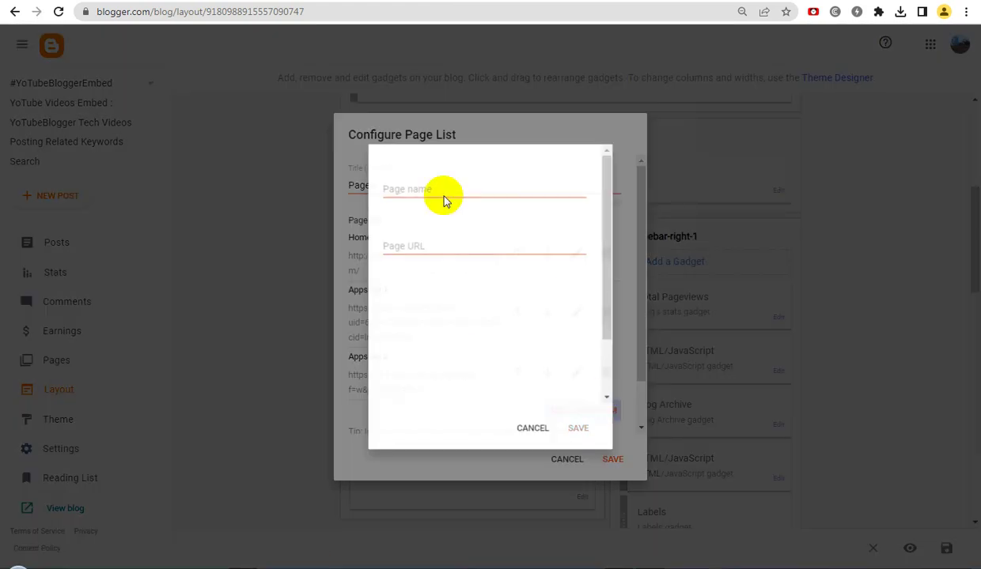
Fill the new entry with the Apps No 3 name and its nn5.pw link, then save.
left_click(486, 199)
key("ctrl+v")
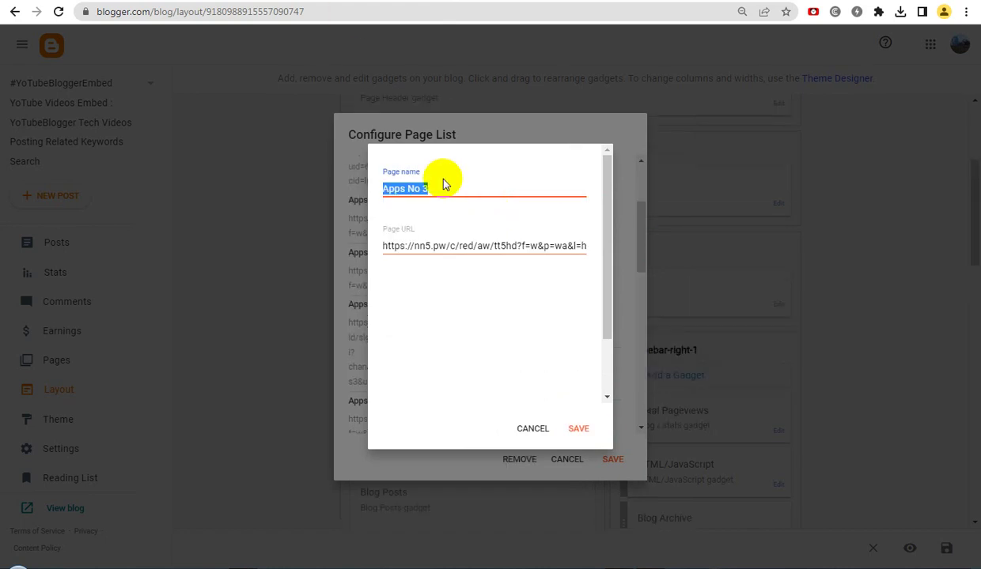
left_click(447, 247)
key("ctrl+a")
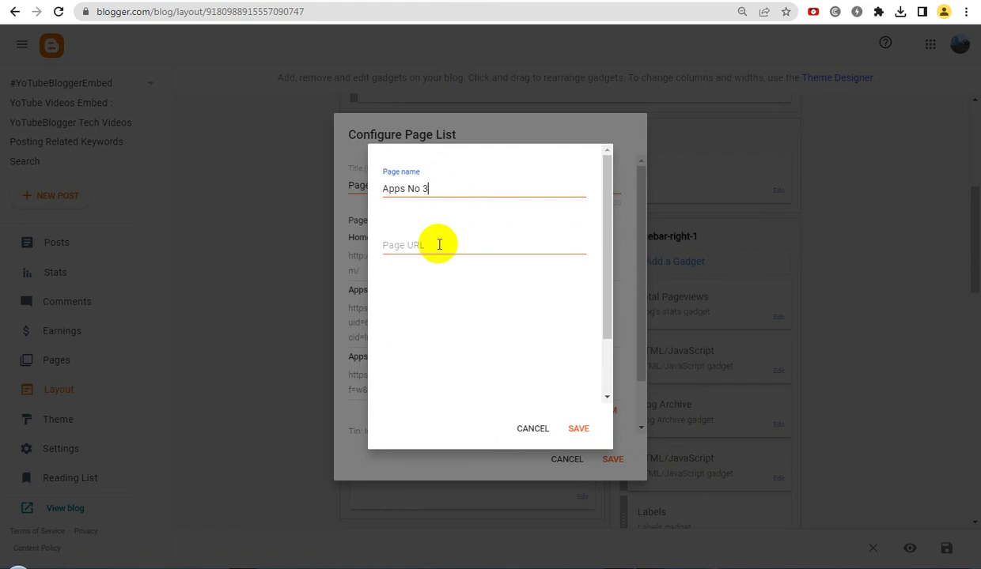
left_click(439, 245)
key("ctrl+v")
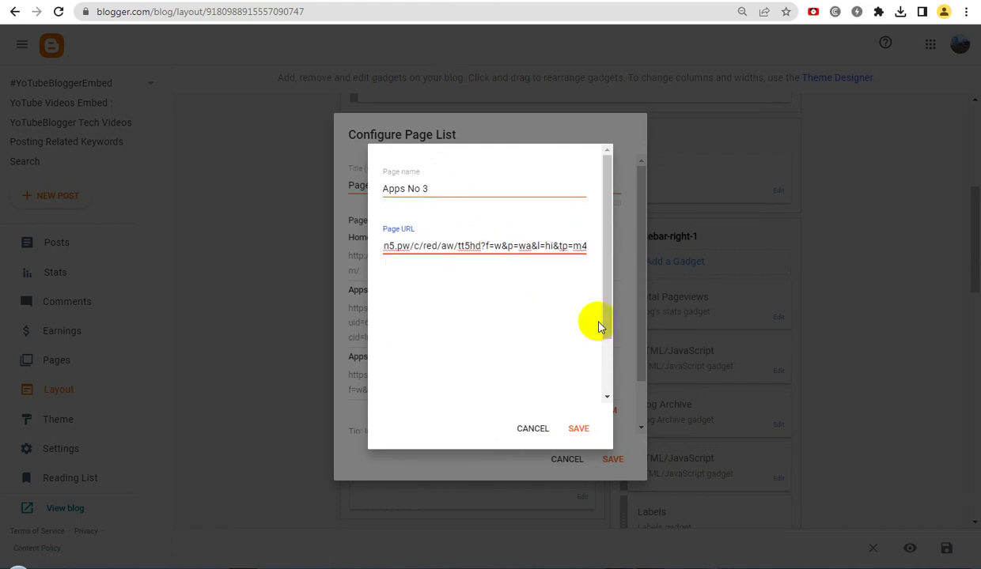
left_click(582, 427)
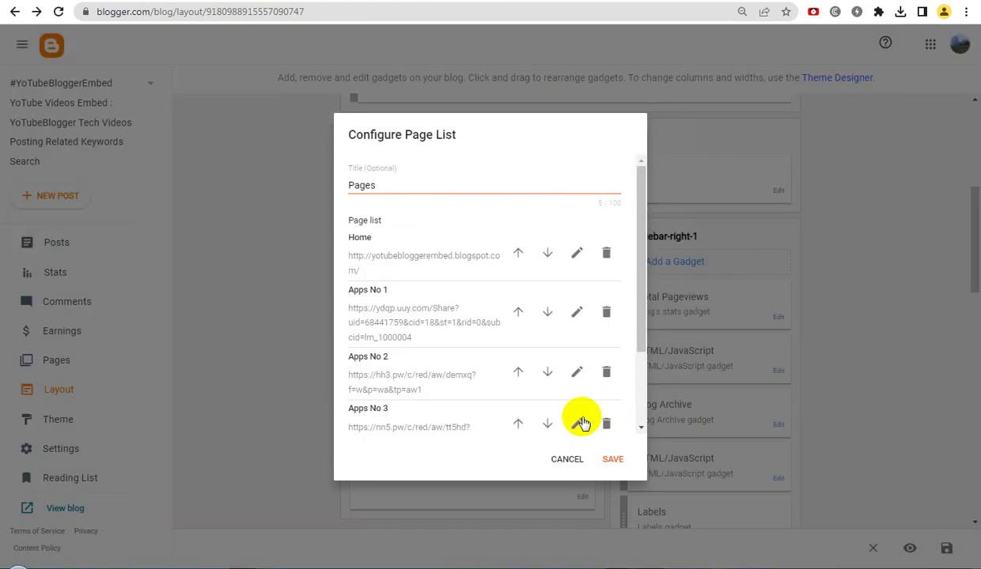
Check the saved Apps No 3 entry, look up the old Apps No 4 entry, and begin another item.
left_click(577, 424)
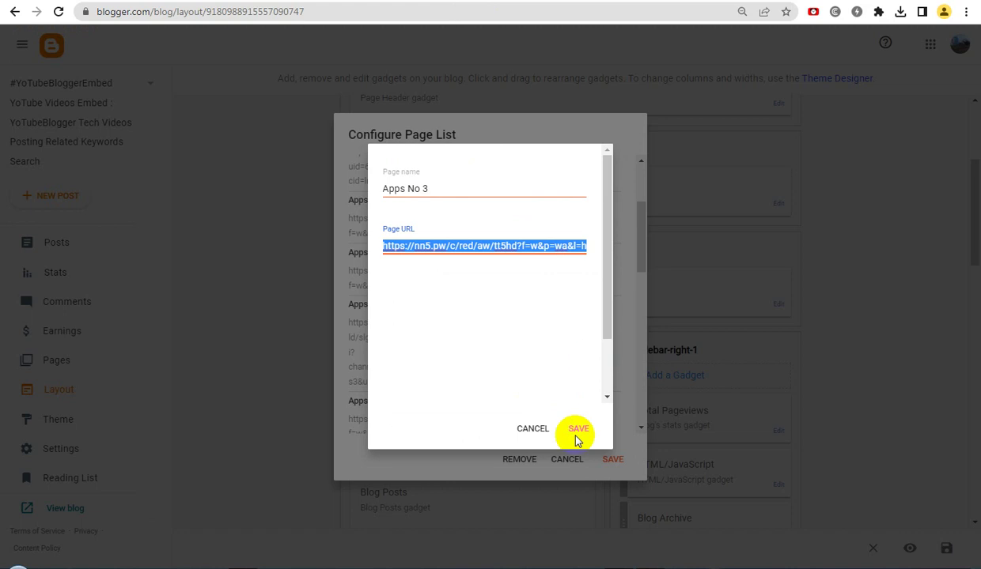
left_click(534, 427)
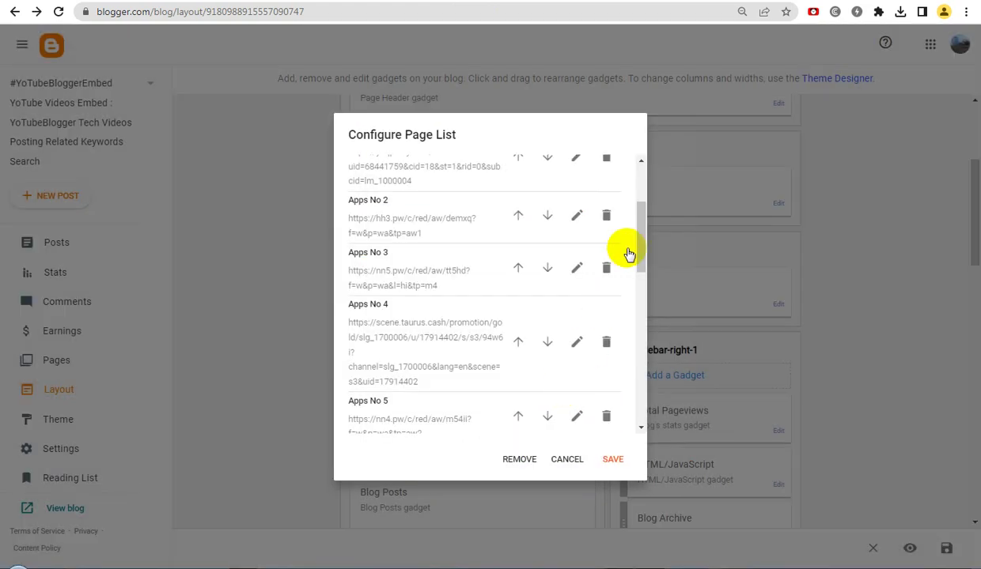
left_click_drag(639, 253, 633, 273)
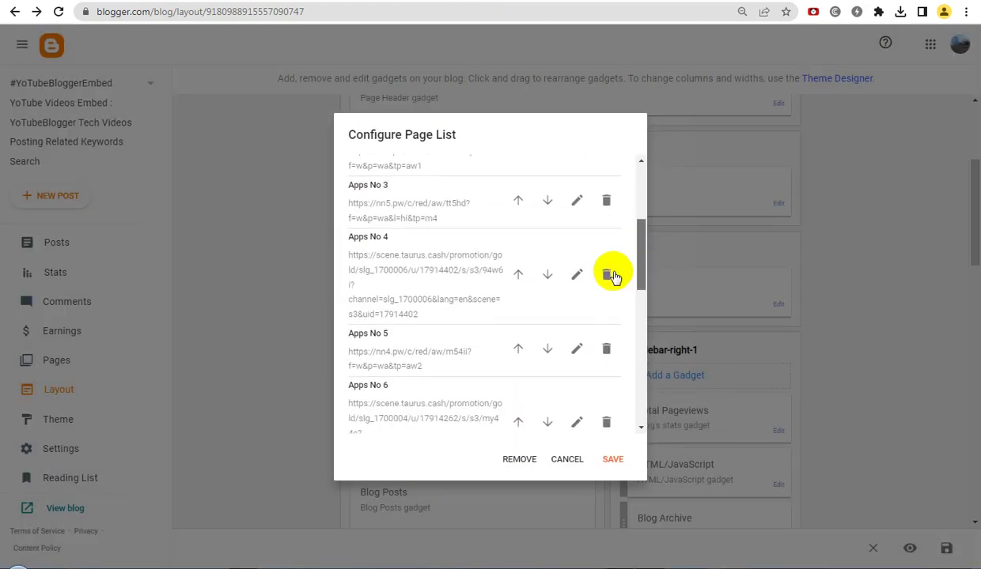
left_click(577, 277)
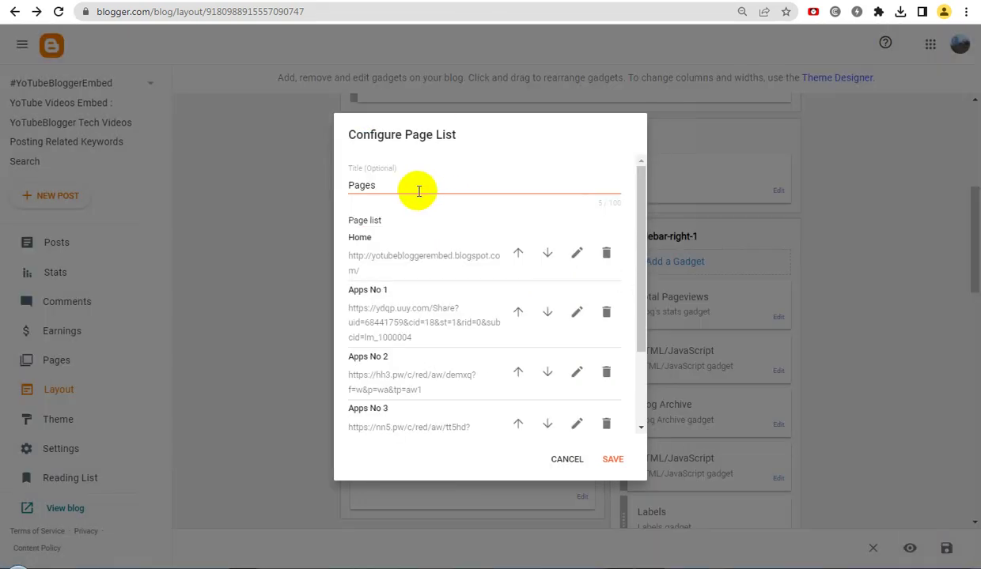
left_click_drag(637, 333, 641, 398)
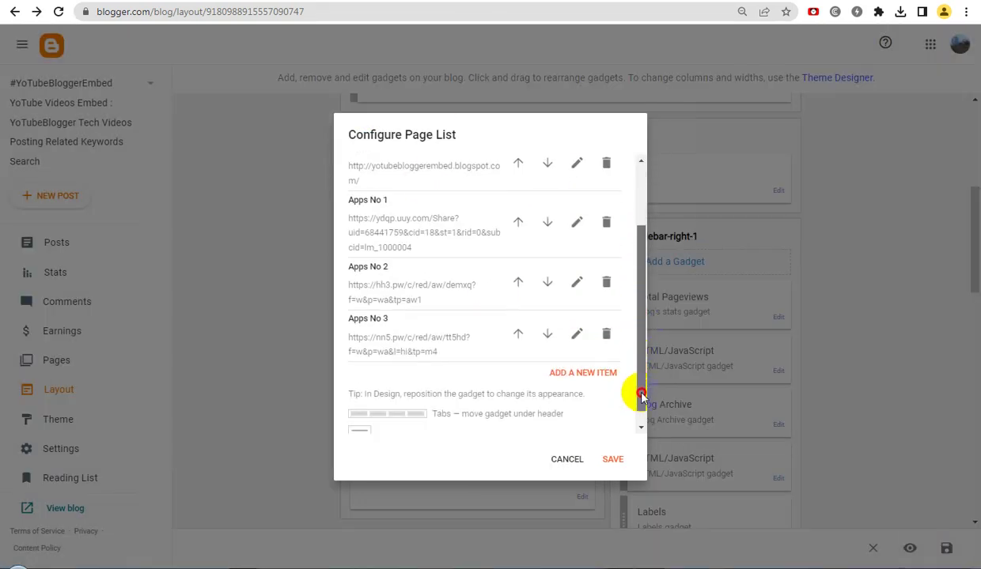
left_click(594, 356)
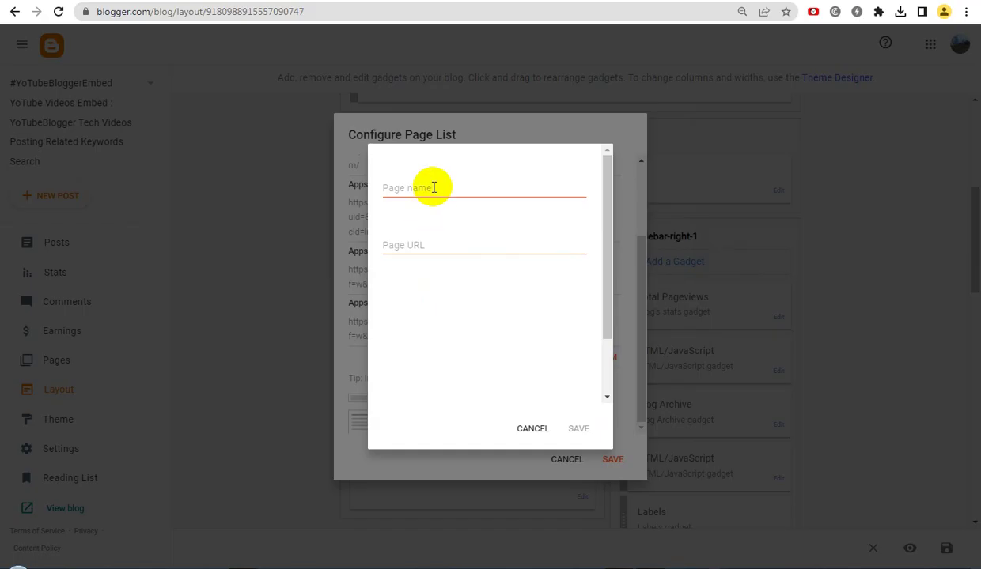
Save a new 'Apps No 4' entry linking to its long scene.taurus.cash promotion address.
left_click(434, 188)
type("Apps No 4")
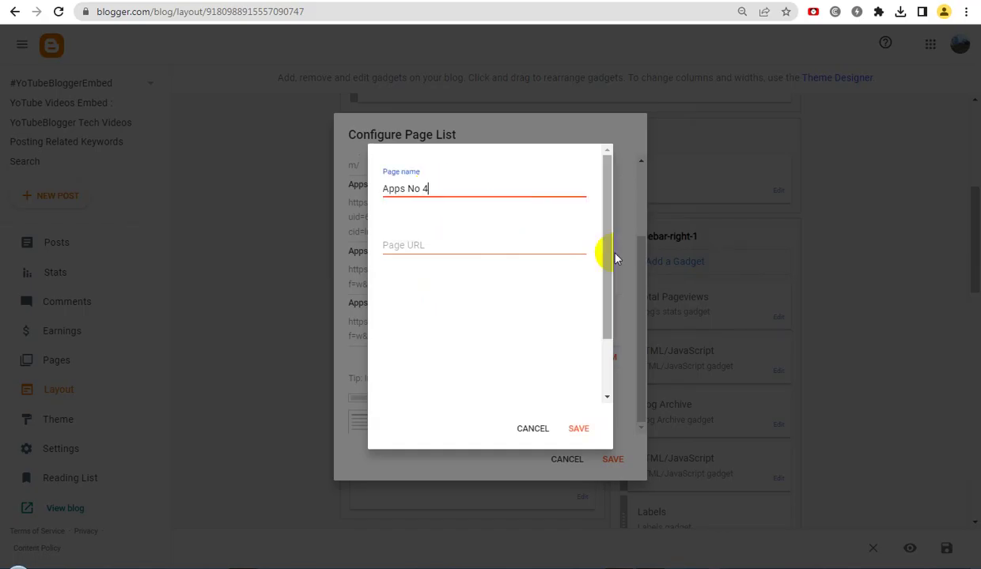
key("Tab")
key("ctrl+v")
key("shift+Tab")
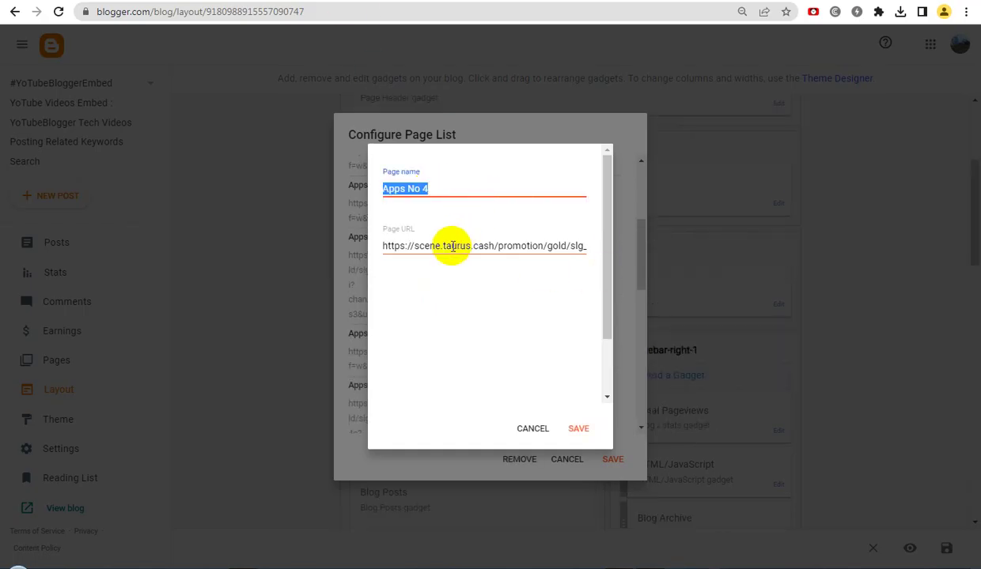
key("Tab")
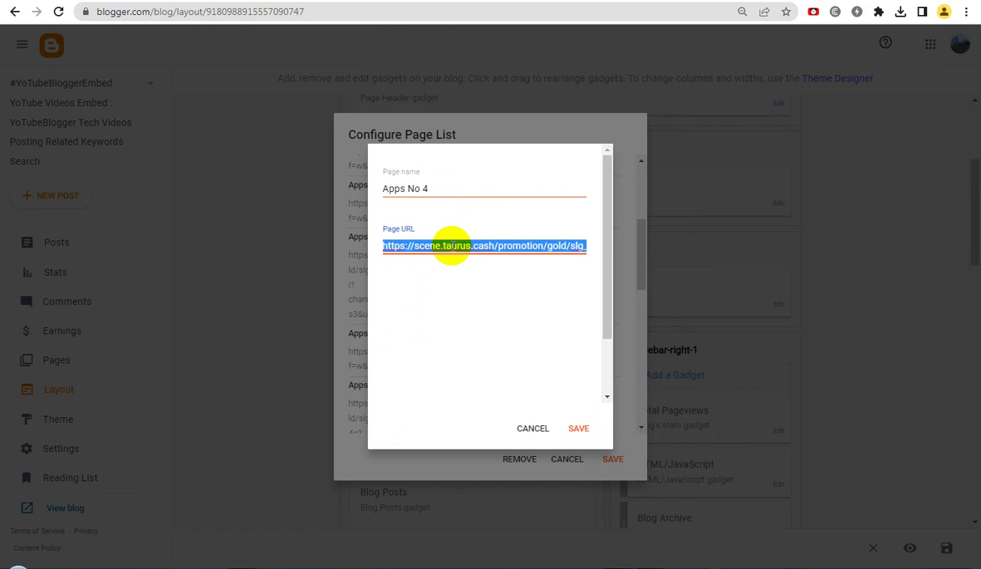
key("BackSpace")
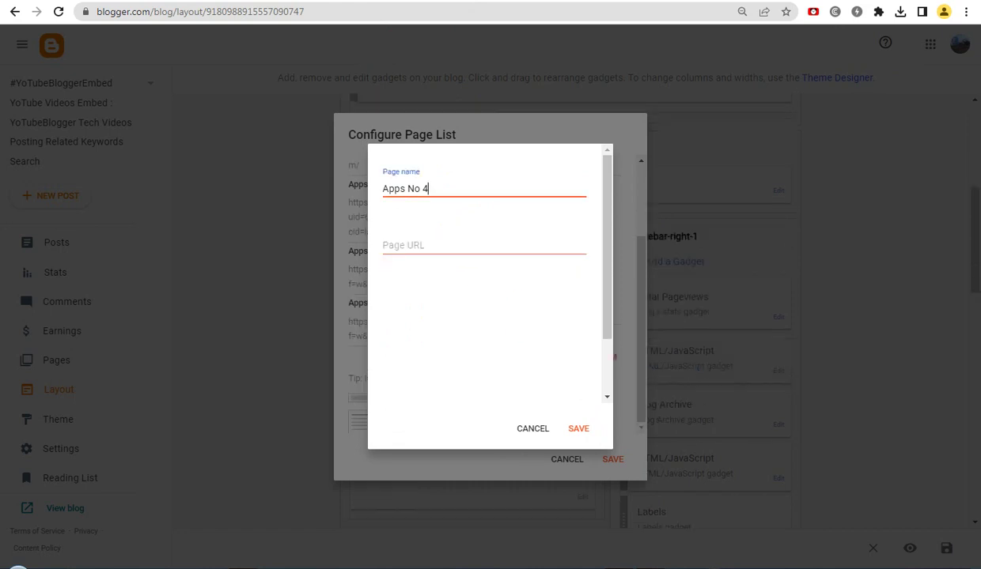
left_click(435, 243)
key("ctrl+v")
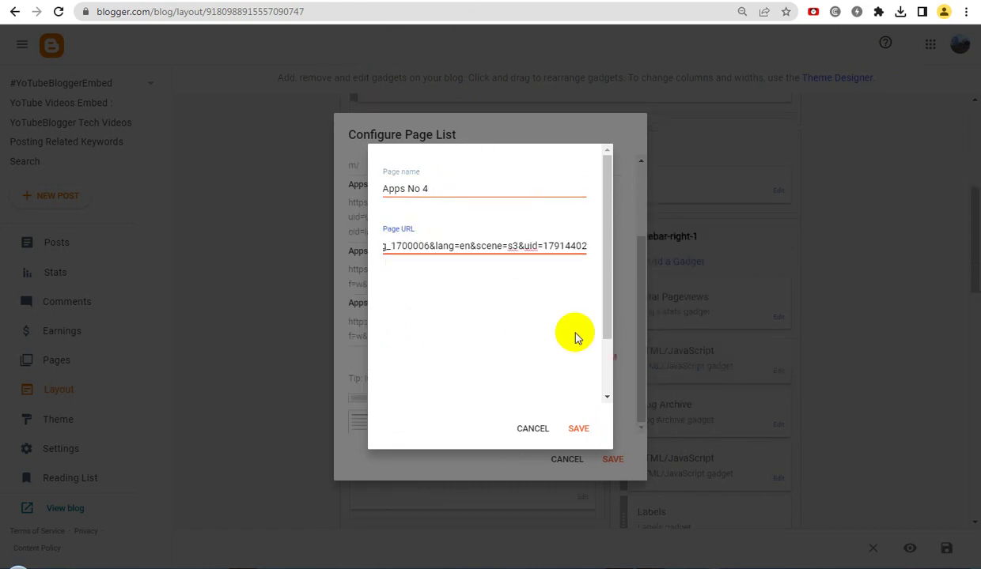
left_click(579, 428)
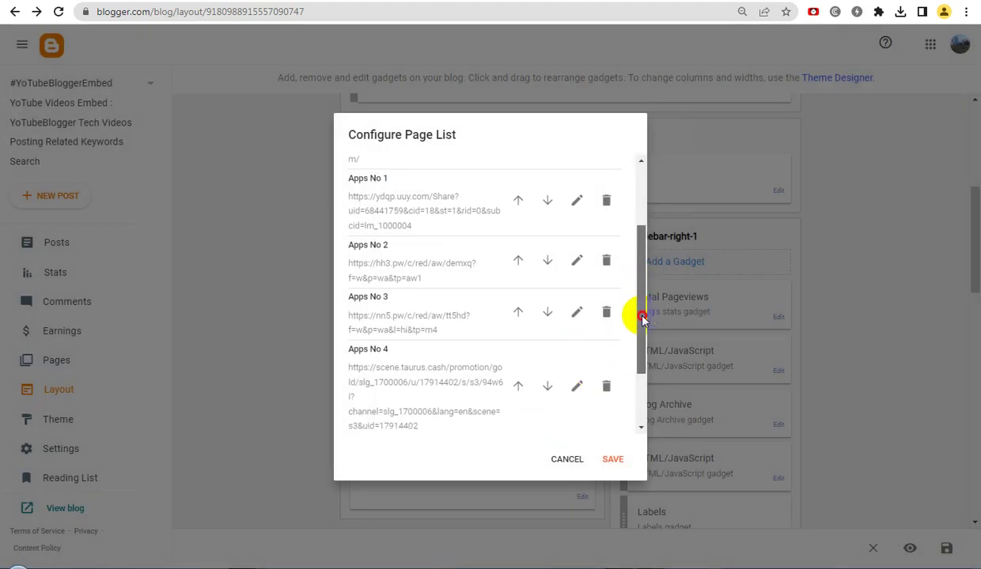
Verify the Apps No 4 link, then copy the Apps No 5 name from its old entry.
left_click_drag(642, 313, 642, 358)
left_click(576, 295)
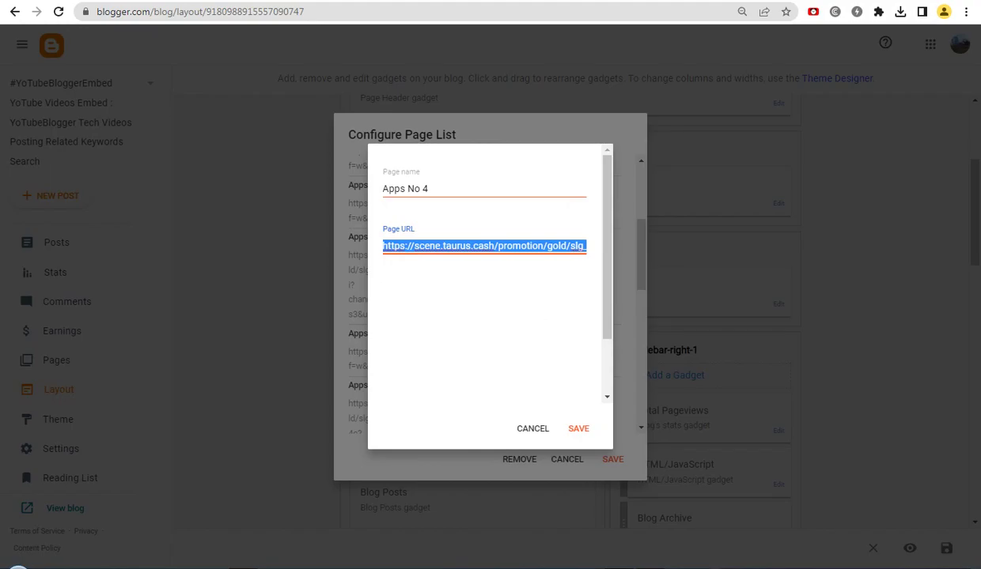
left_click(532, 431)
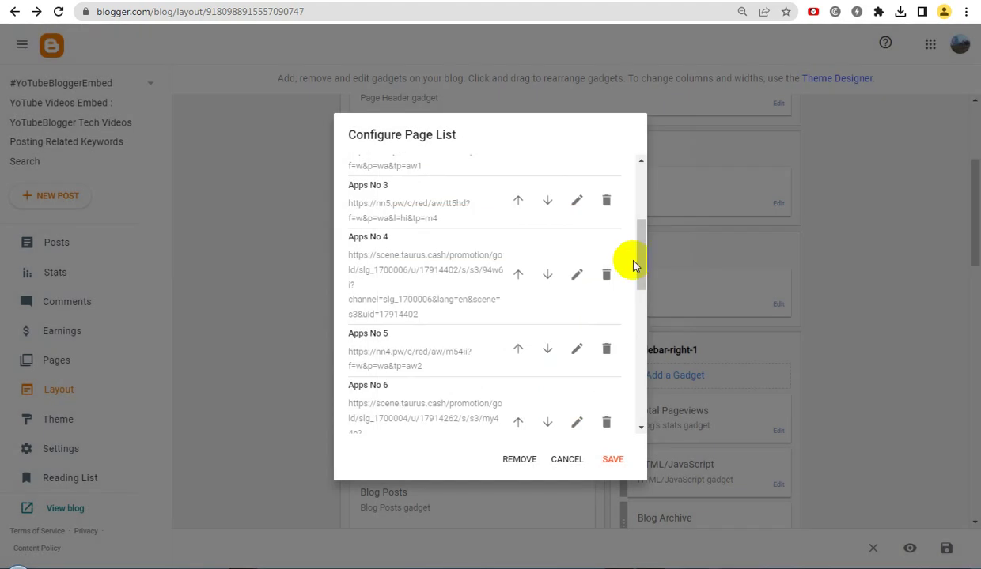
scroll(640, 271, "down", 1)
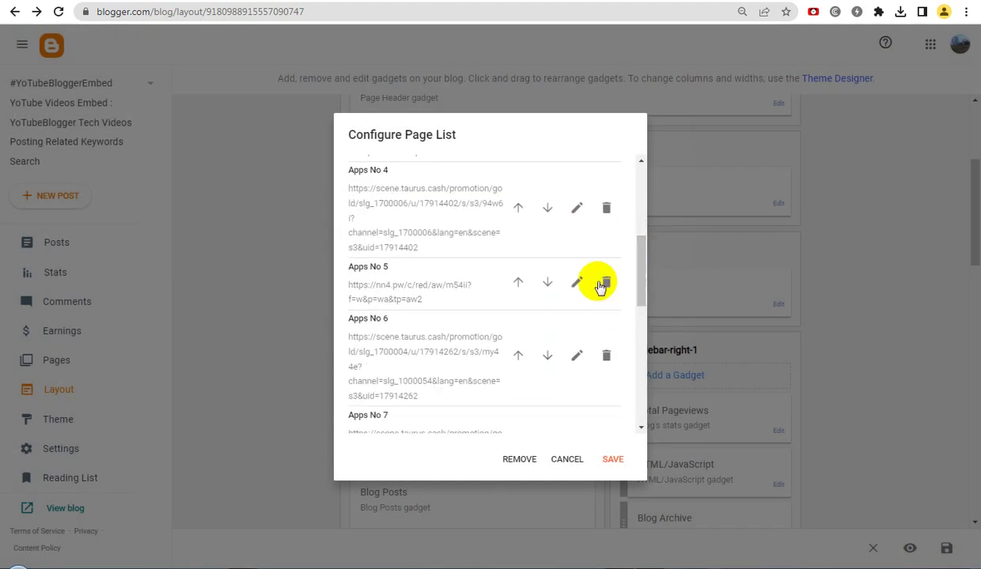
left_click(575, 284)
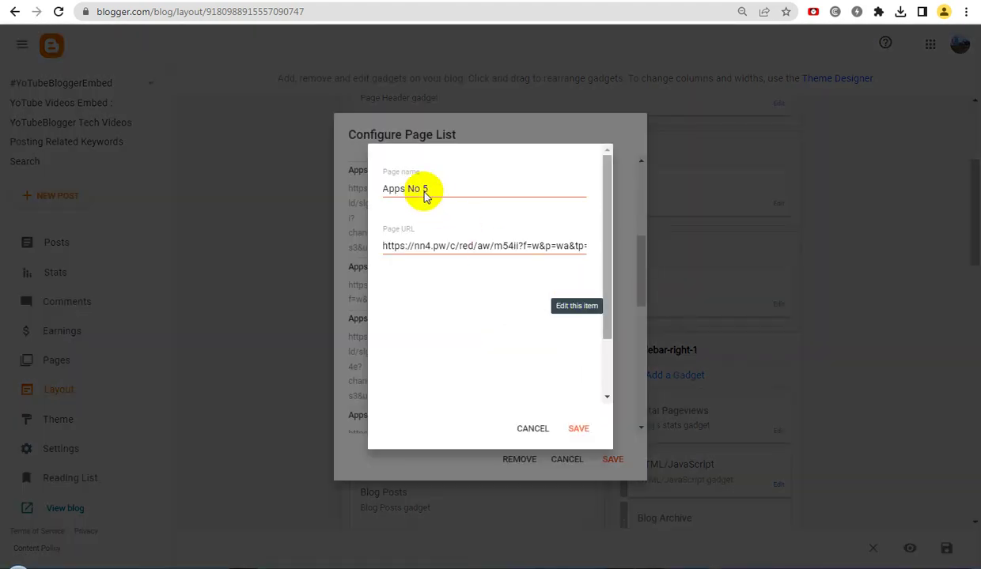
left_click(408, 188)
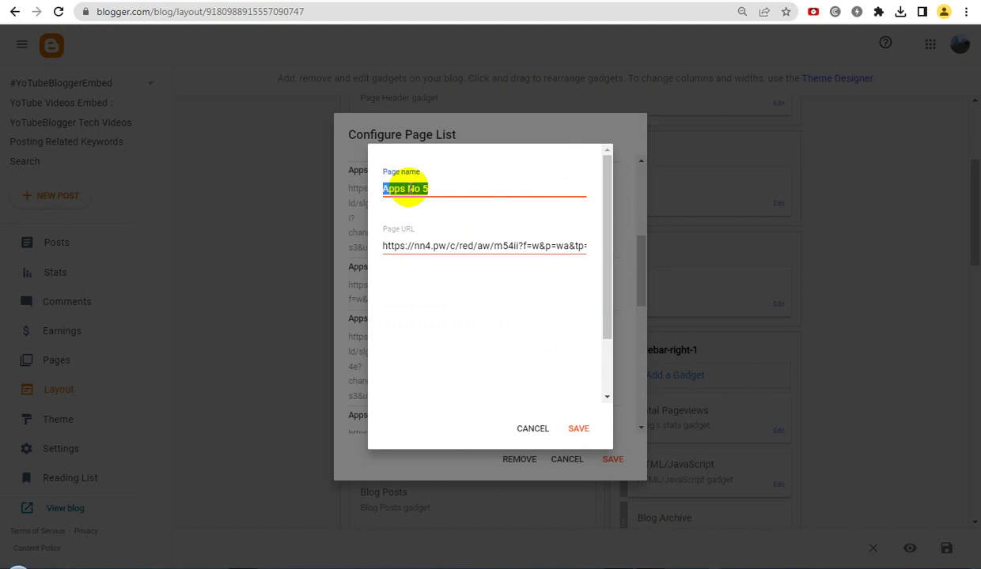
key("Escape")
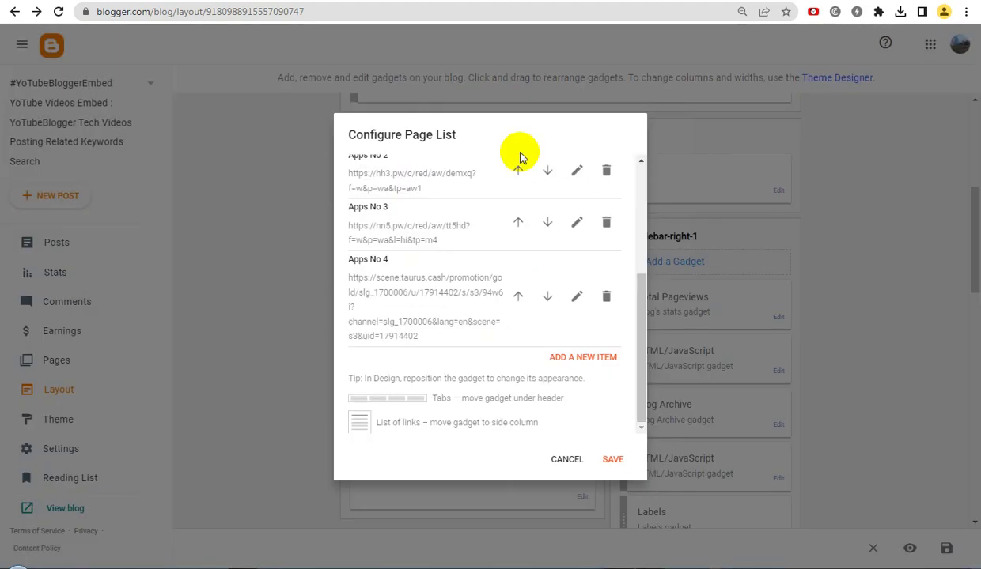
Add a new 'Apps No 5' entry linking to its nn4.pw address and save it.
left_click(607, 360)
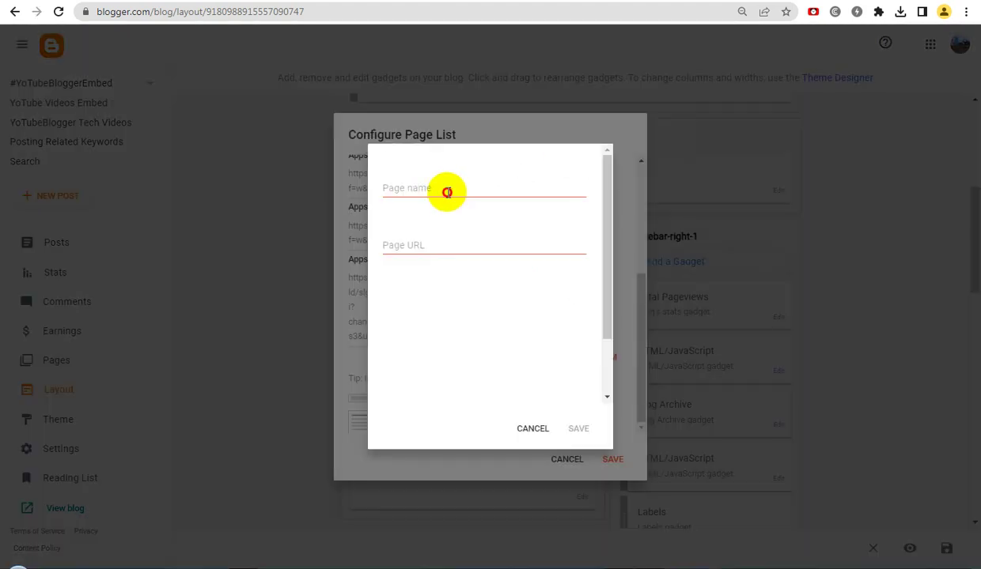
left_click(448, 192)
type("Apps No 5")
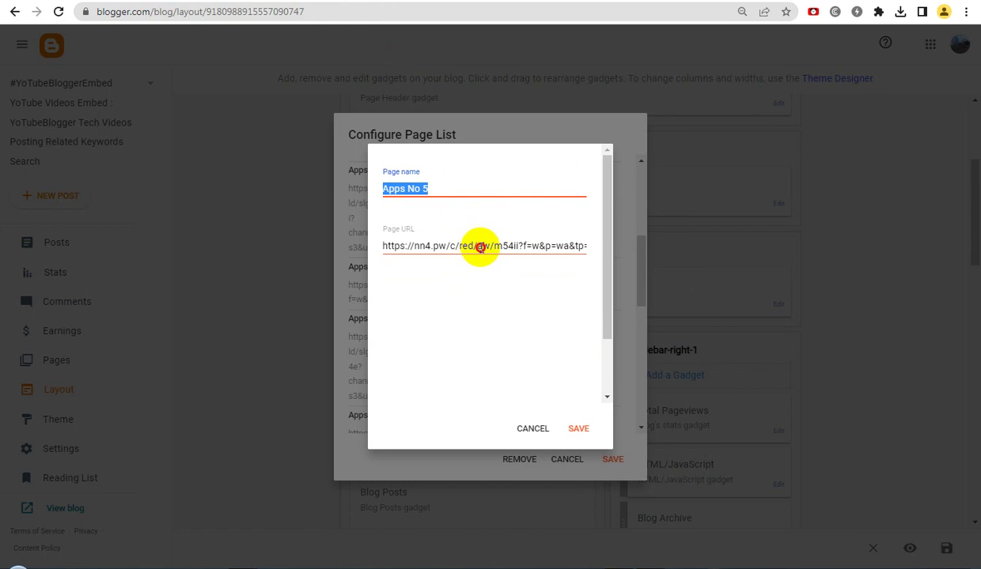
triple_click(480, 247)
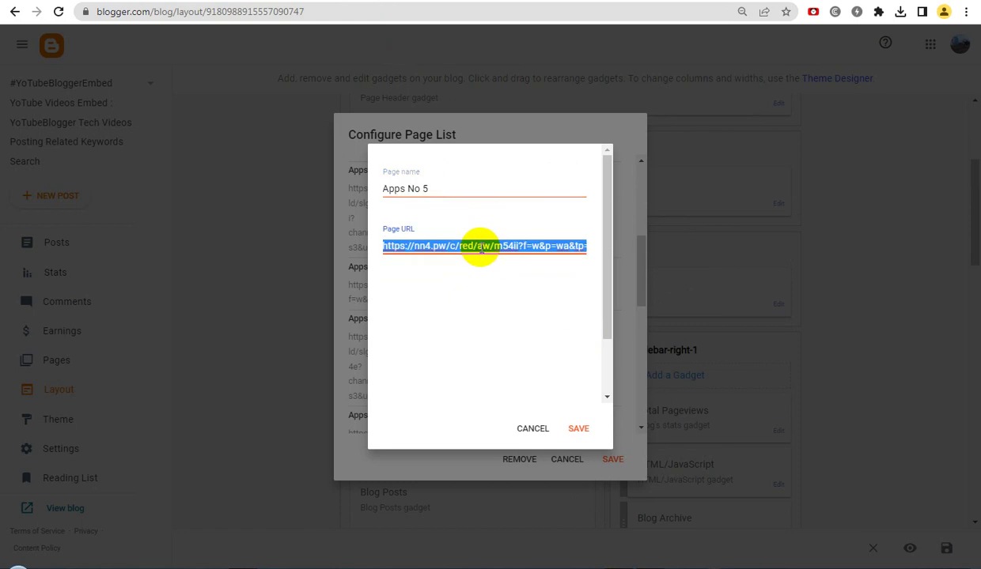
key("BackSpace")
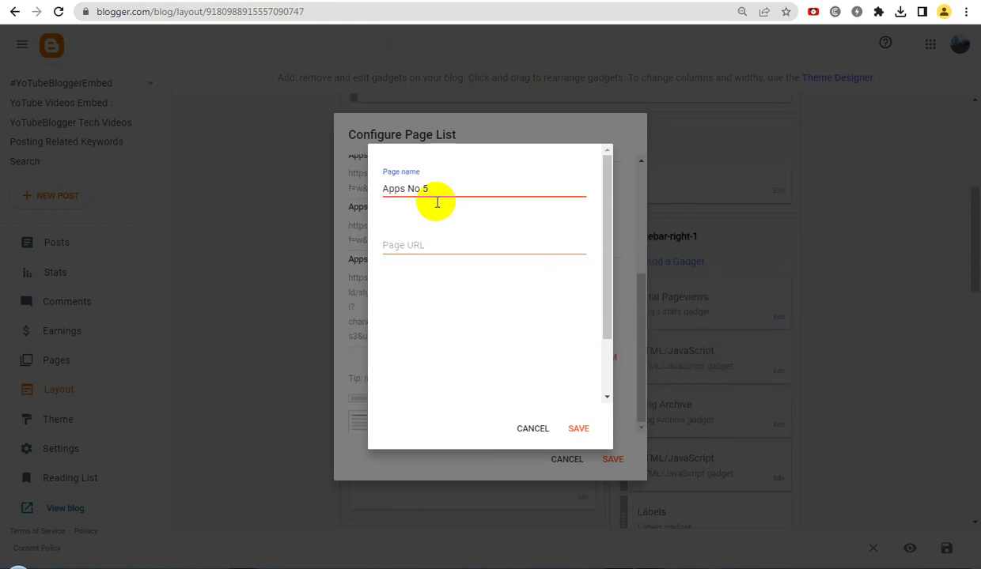
left_click(416, 245)
type("https://nn4.pw/c/red/aw/m54ii?f=w&p=wa&tp=aw2")
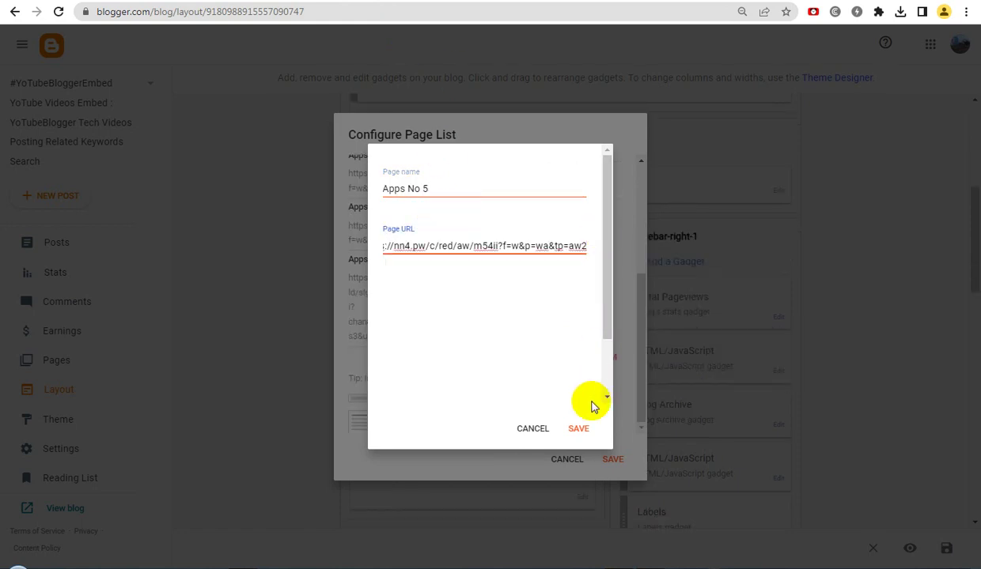
left_click(578, 428)
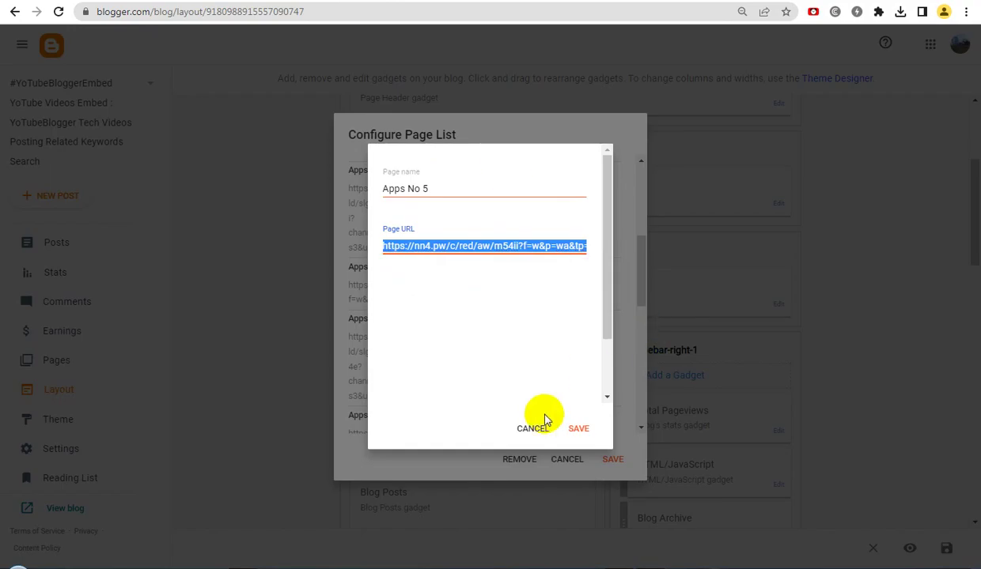
Close the edit box and pull up the old Apps No 6 entry for its details.
left_click(545, 420)
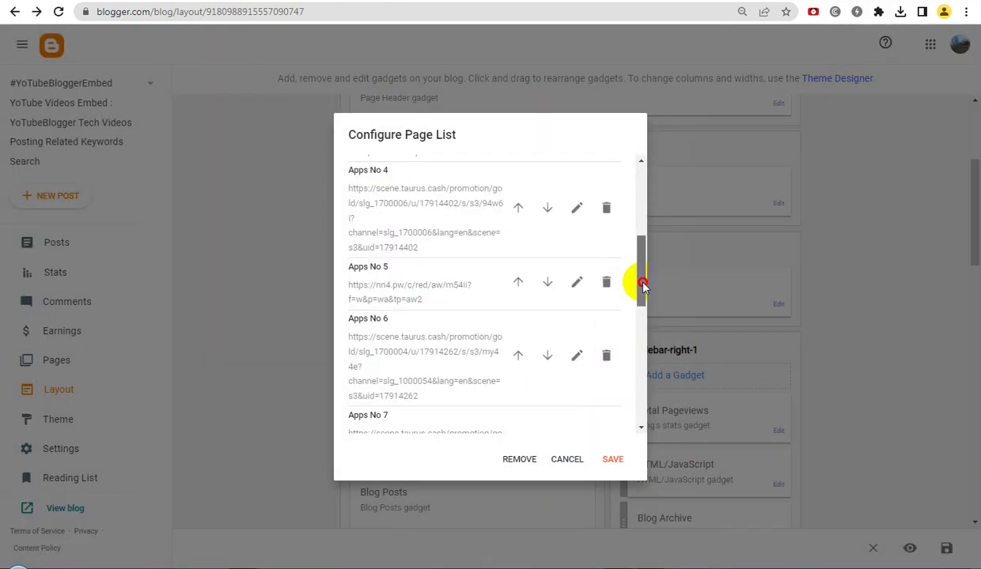
left_click_drag(643, 287, 642, 299)
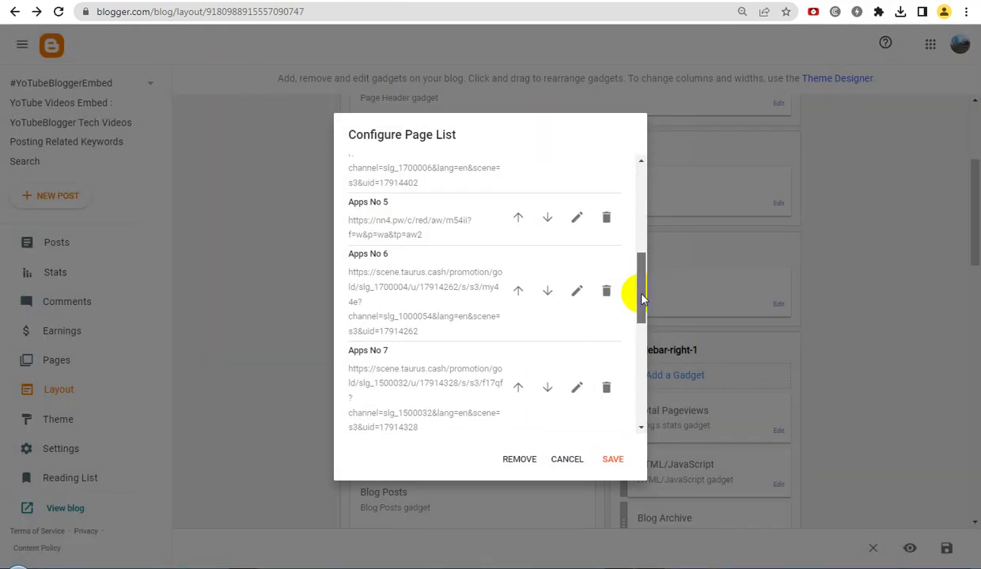
left_click(580, 290)
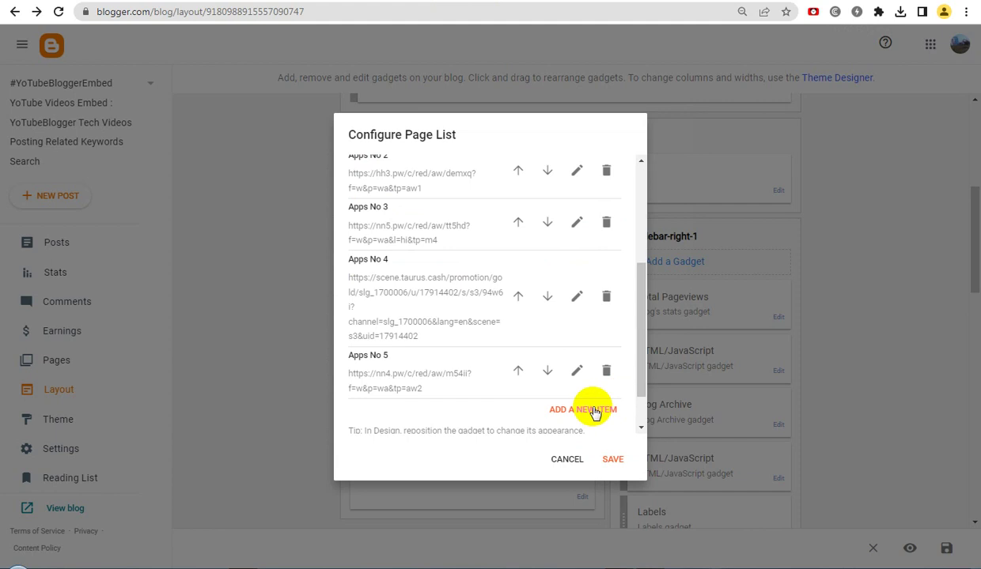
Add an 'Apps No 6' entry whose URL is the long scene.taurus.cash promotion link, and save it.
left_click(595, 411)
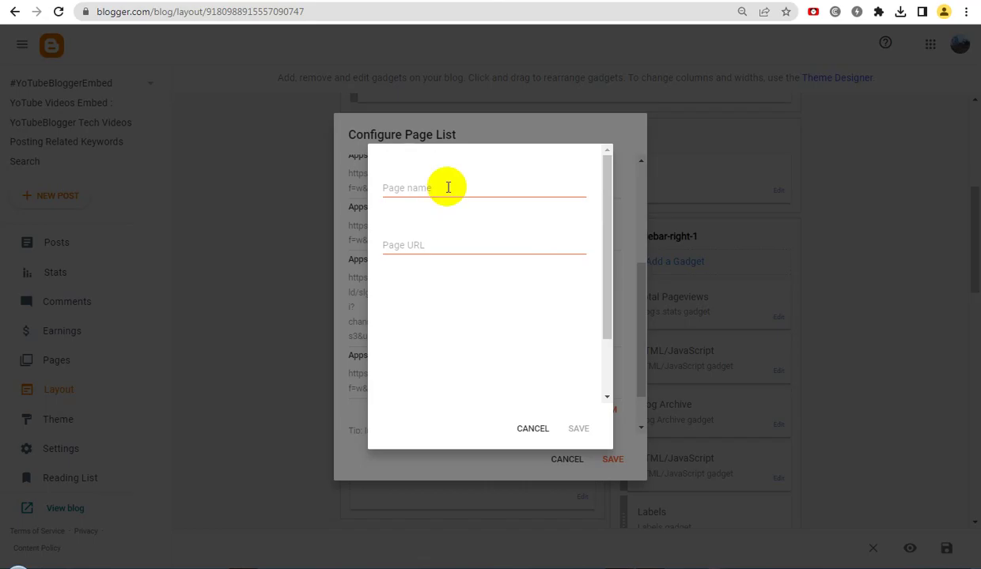
left_click(448, 188)
type("Apps No 6")
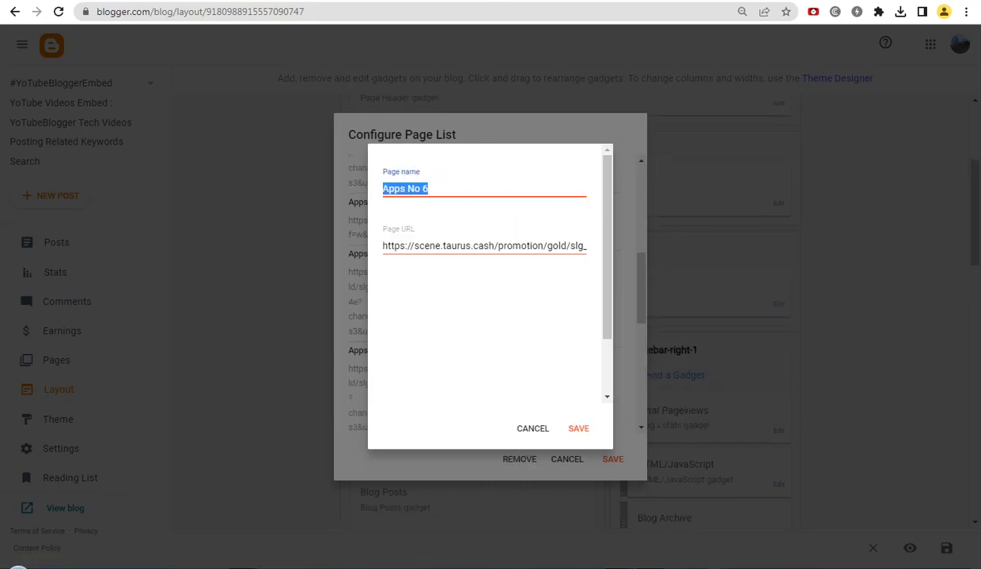
left_click(478, 246)
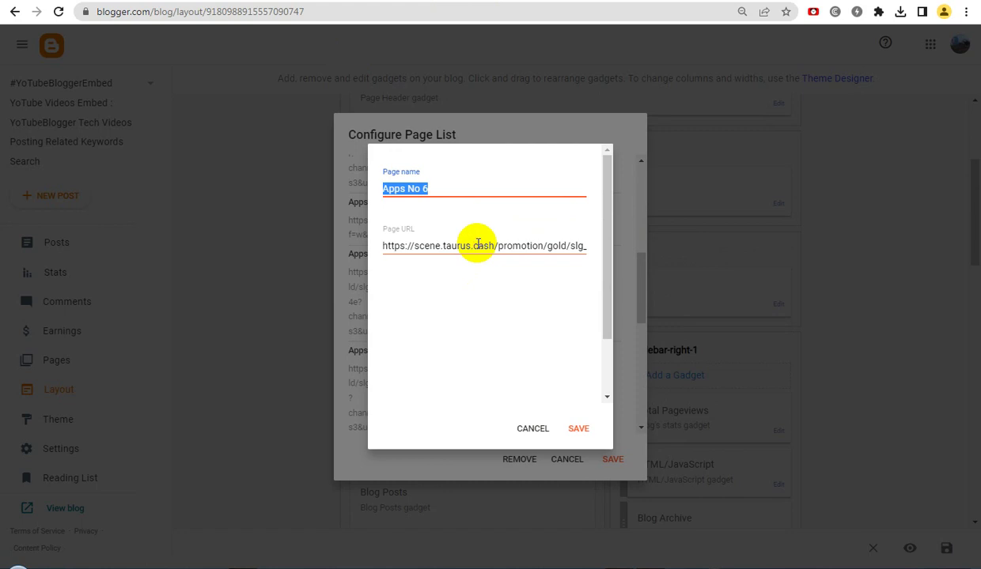
triple_click(478, 246)
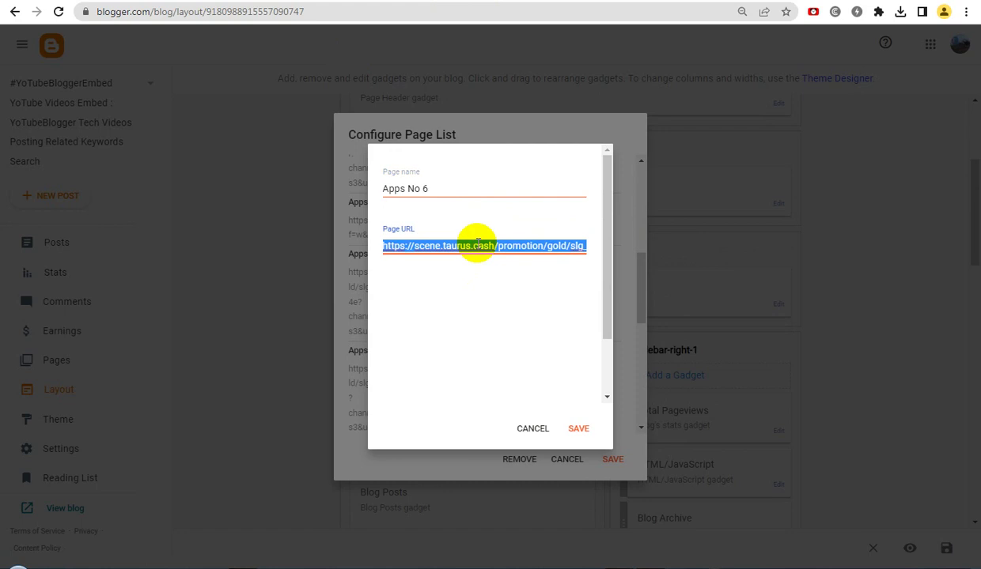
left_click(467, 246)
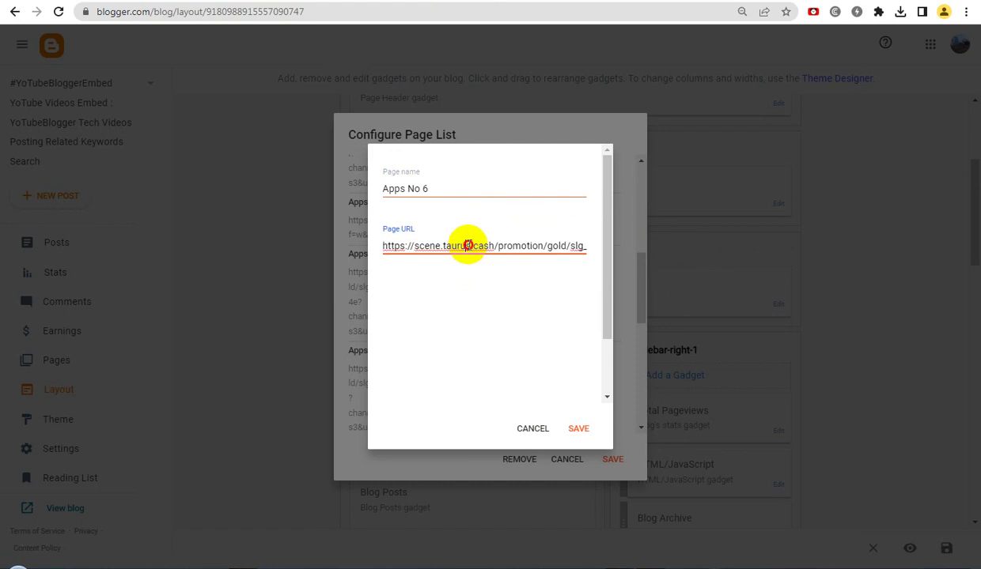
key("ctrl+a")
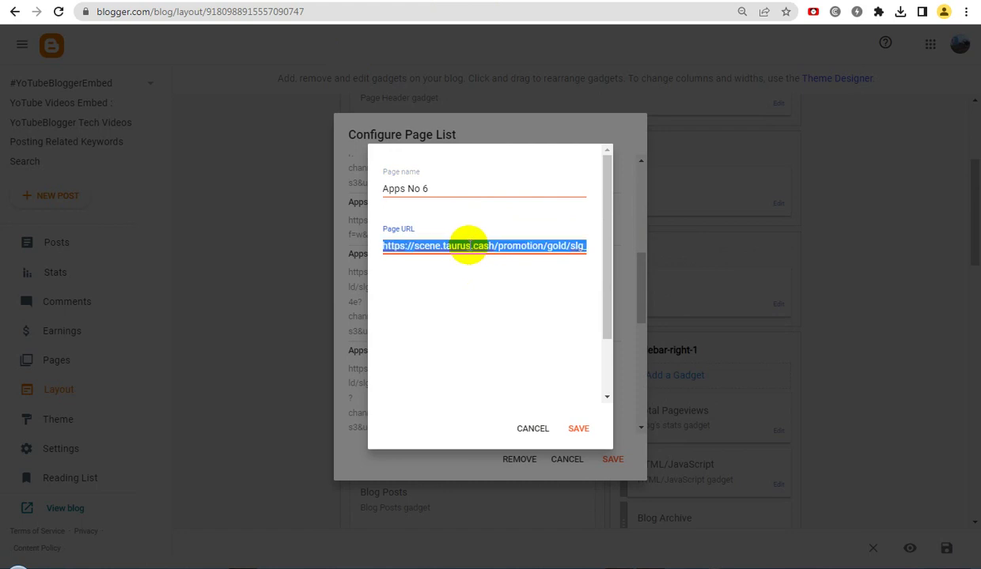
key("ctrl+x")
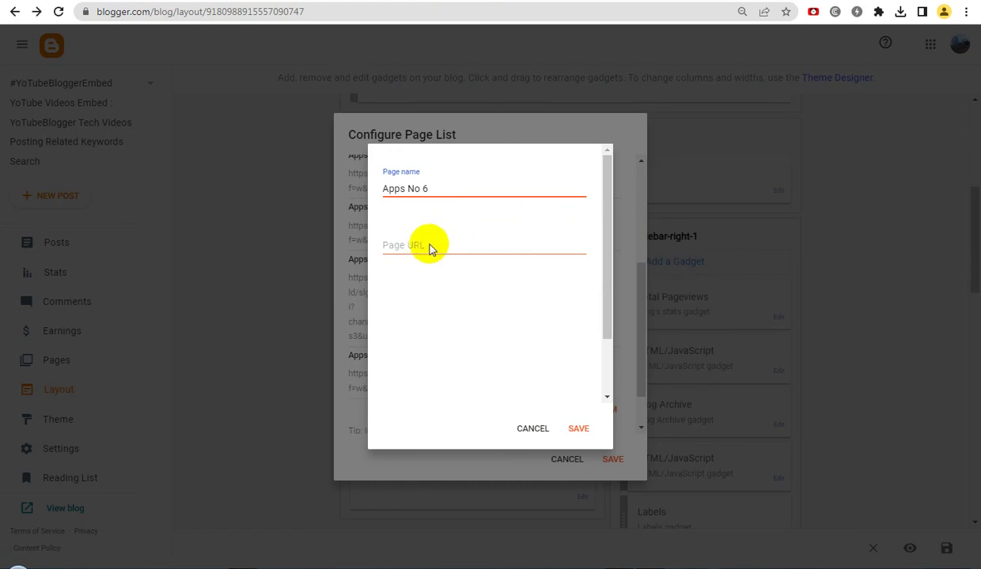
left_click(429, 246)
key("ctrl+v")
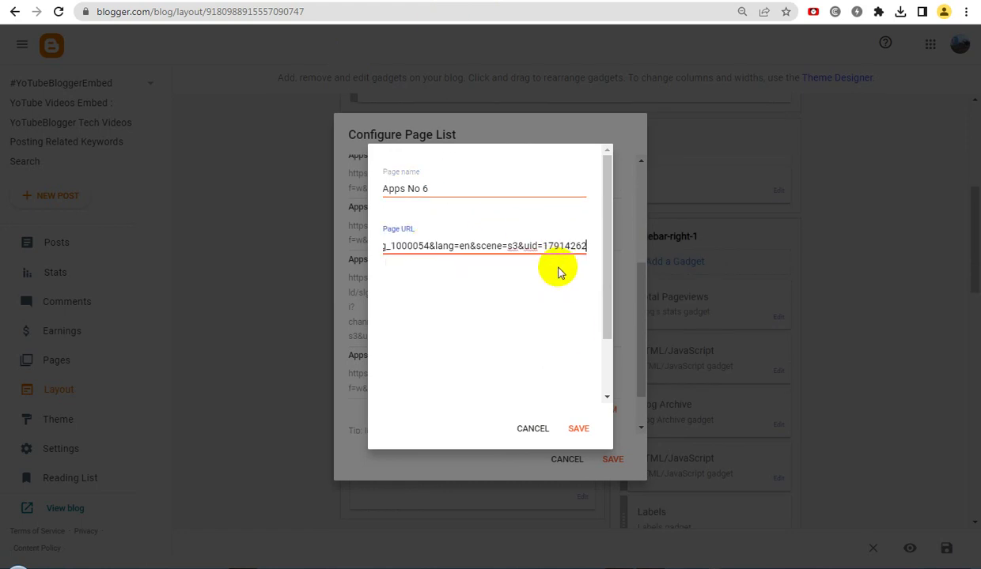
left_click(579, 429)
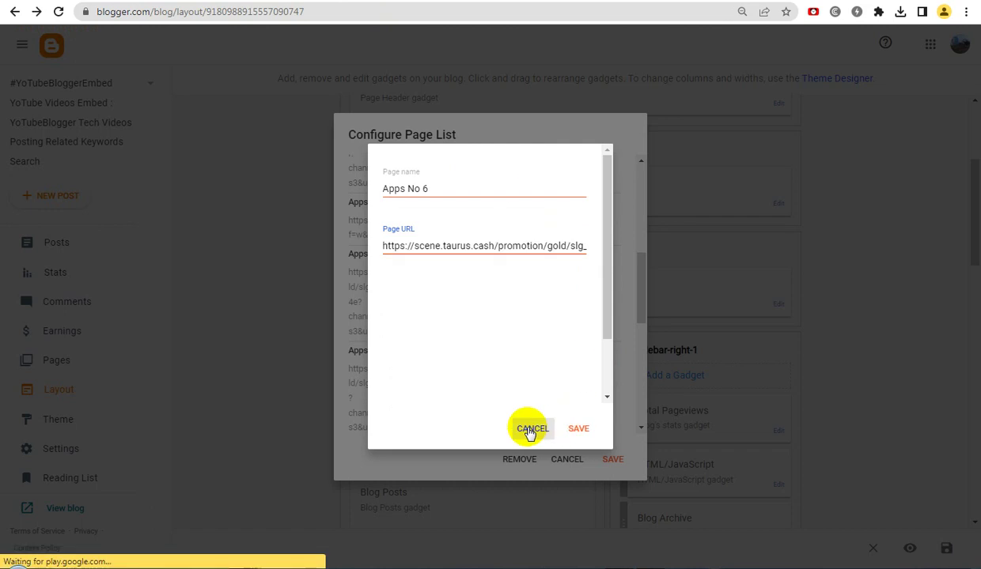
left_click(533, 430)
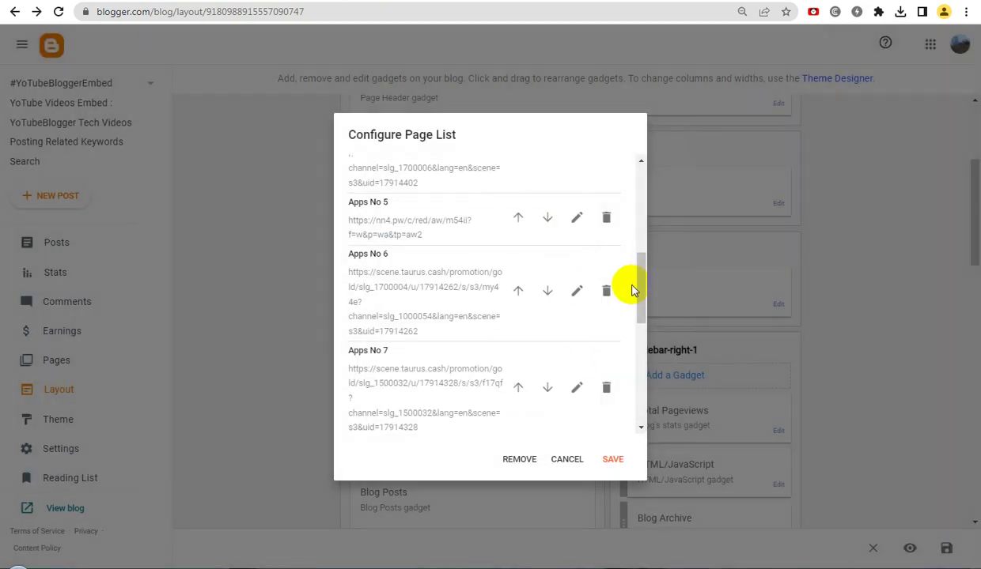
Look up the Apps No 7 page name in its existing entry.
scroll(639, 305, "down", 2)
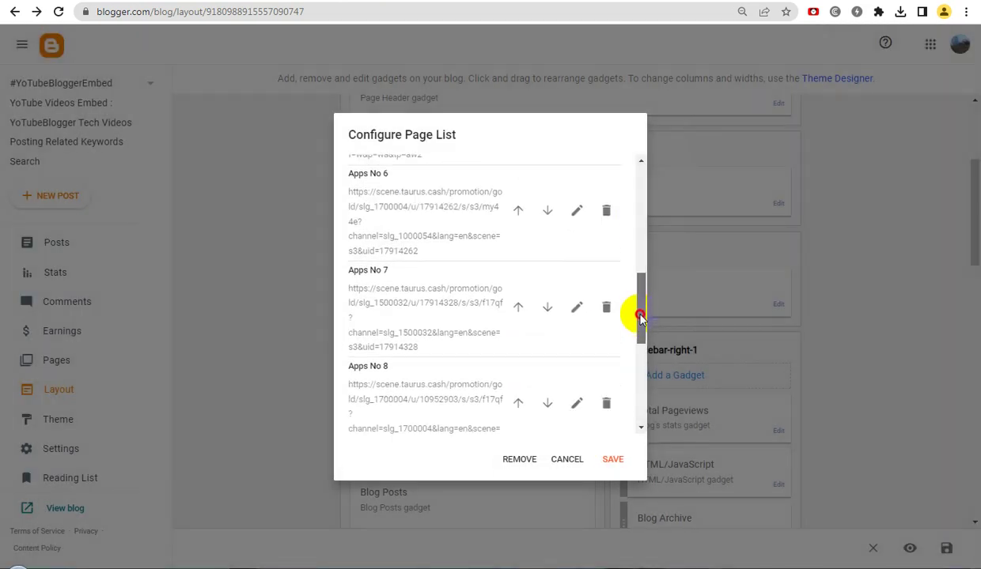
left_click(576, 295)
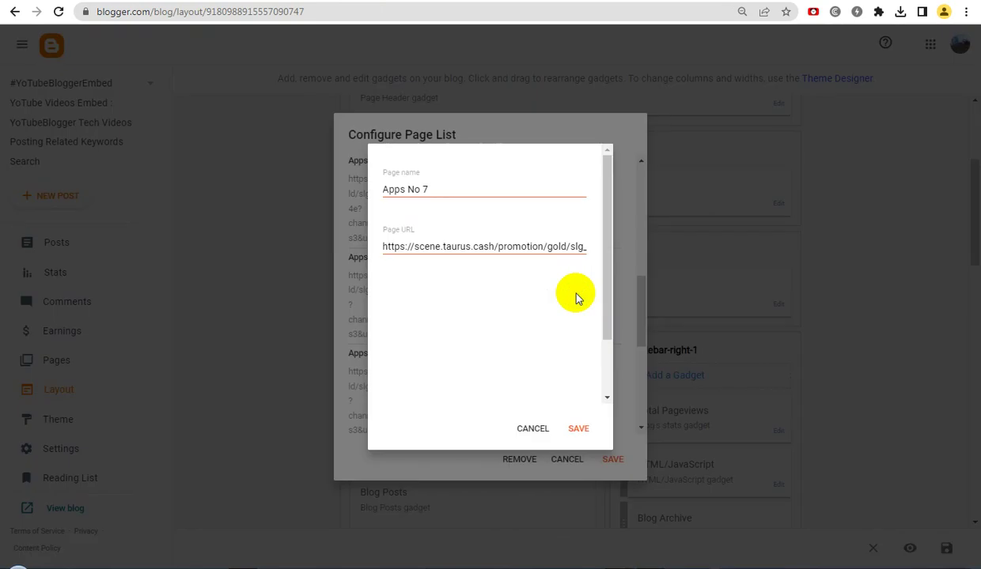
triple_click(413, 192)
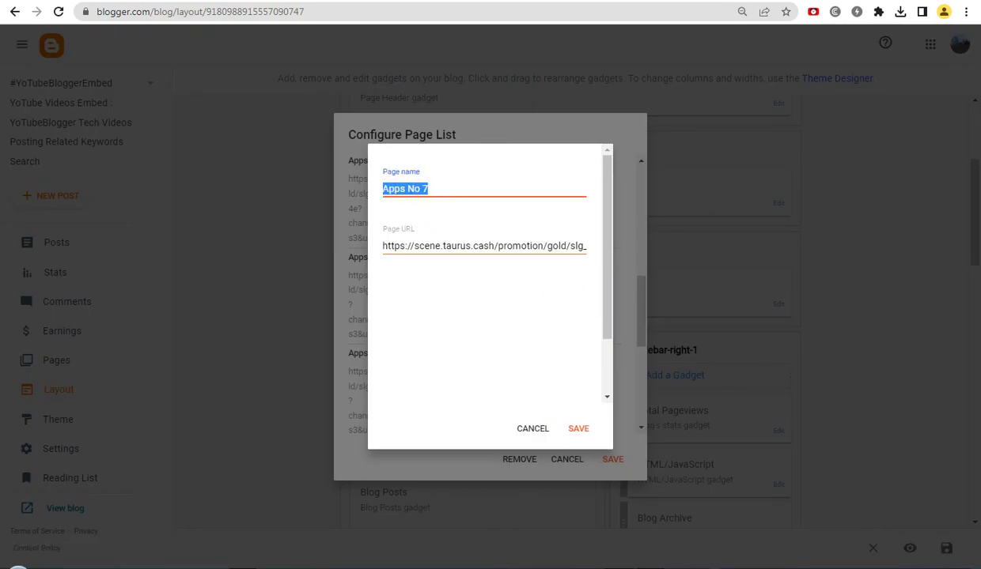
key("Escape")
Add an 'Apps No 7' entry with the new scene.taurus.cash promotion URL and save it.
scroll(636, 395, "down", 3)
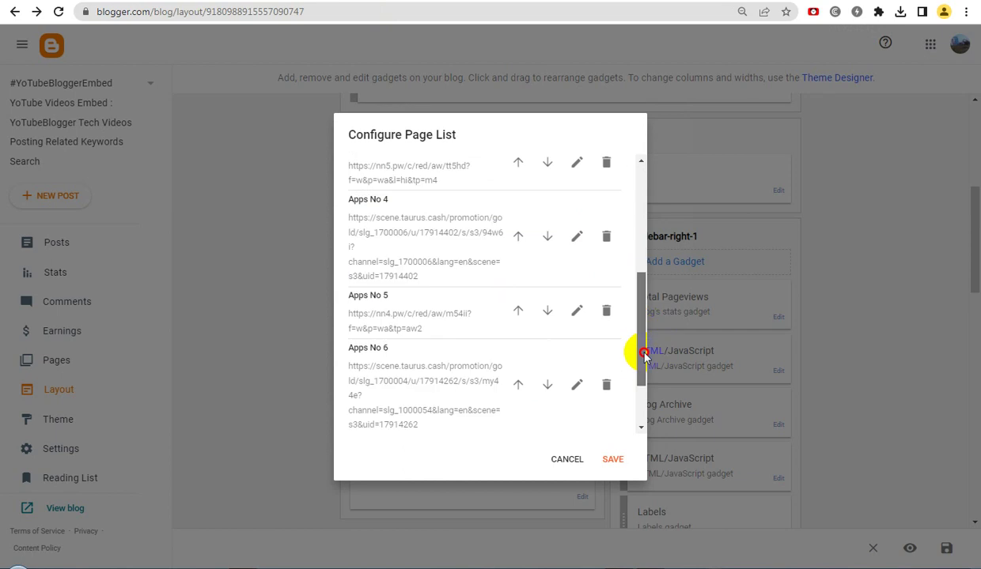
left_click(605, 355)
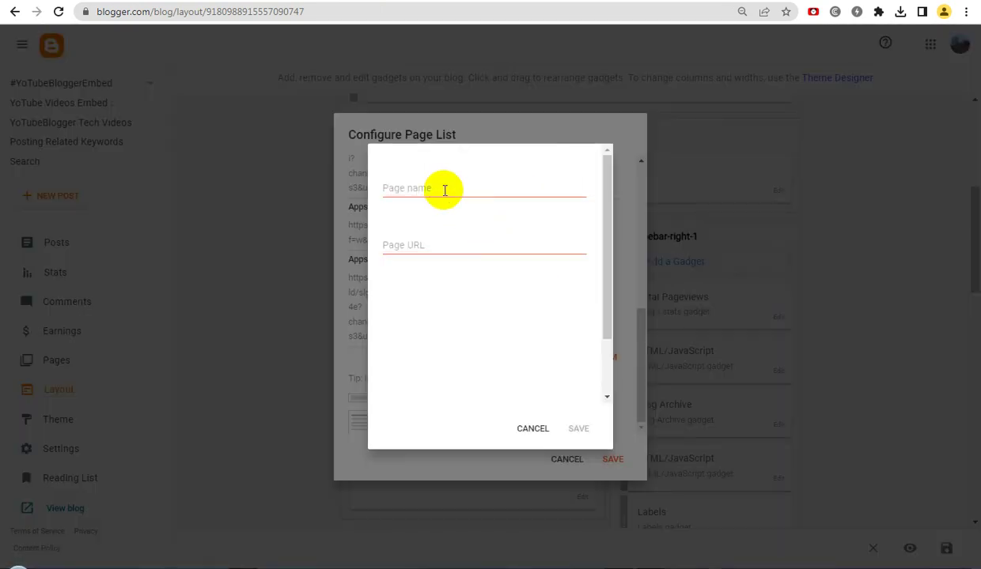
left_click(444, 190)
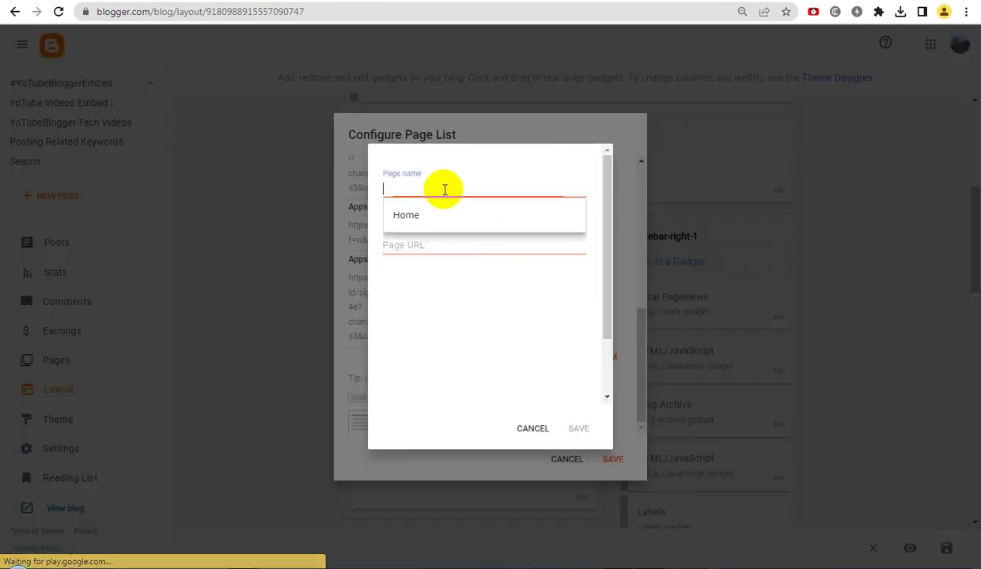
type("Apps No 7")
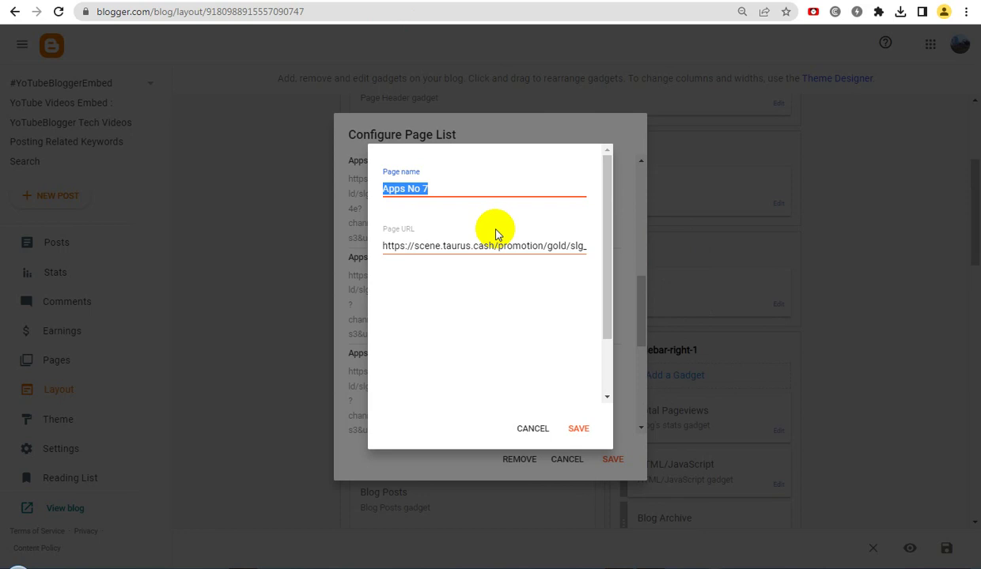
triple_click(480, 246)
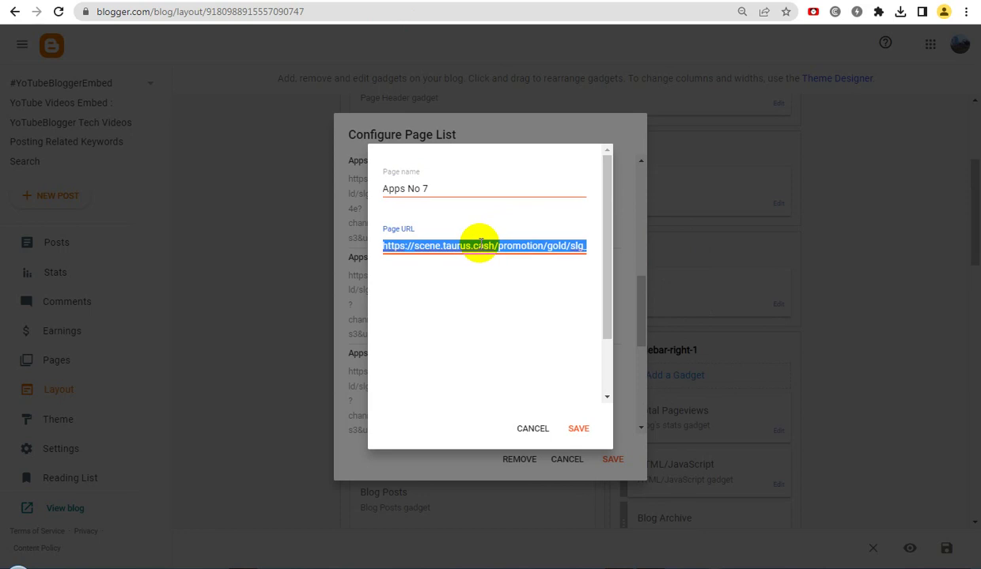
key("ctrl+x")
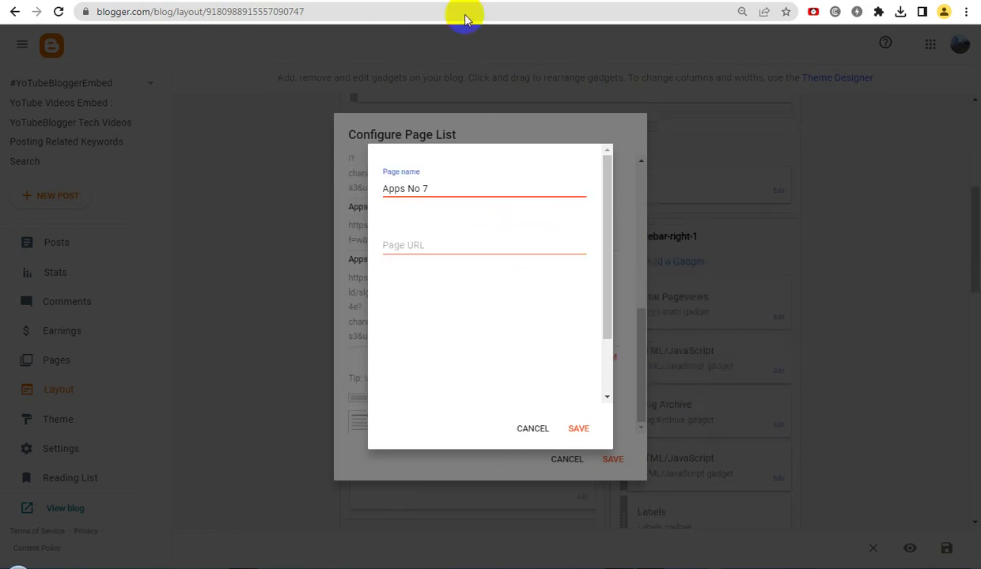
left_click(440, 244)
key("ctrl+v")
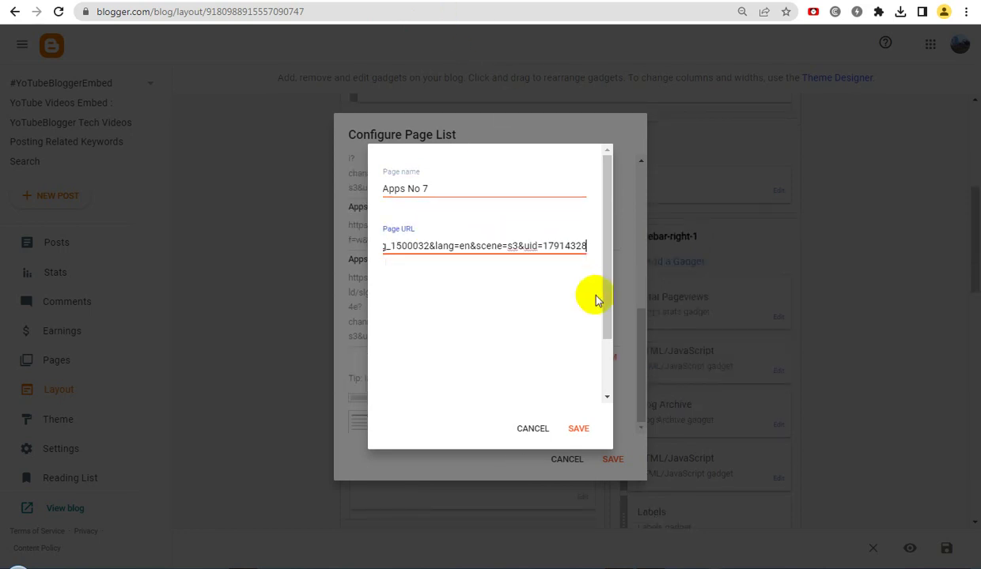
left_click(581, 428)
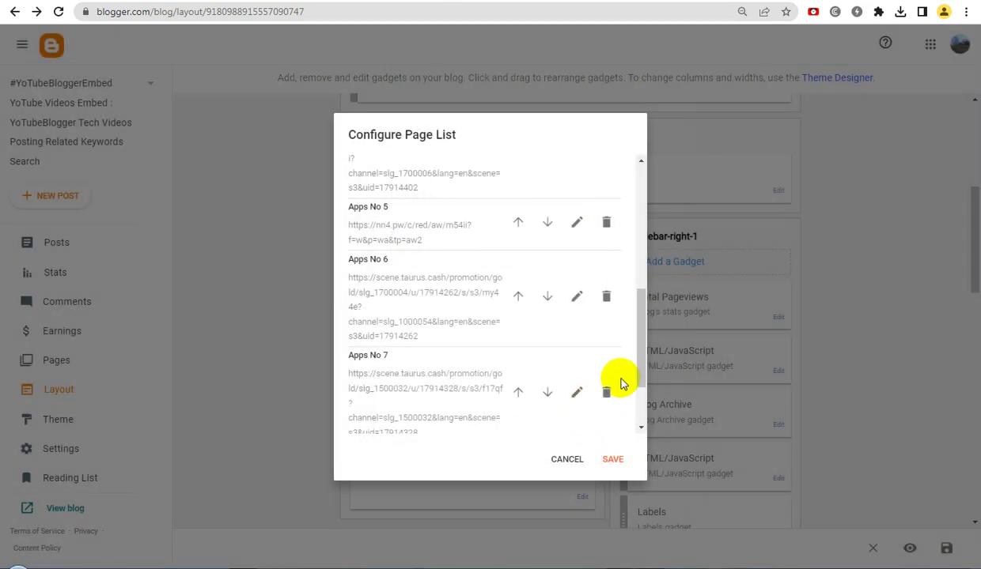
left_click_drag(635, 333, 639, 376)
Recheck the saved Apps No 7 entry, then copy the name from the old Apps No 8 entry.
left_click(576, 295)
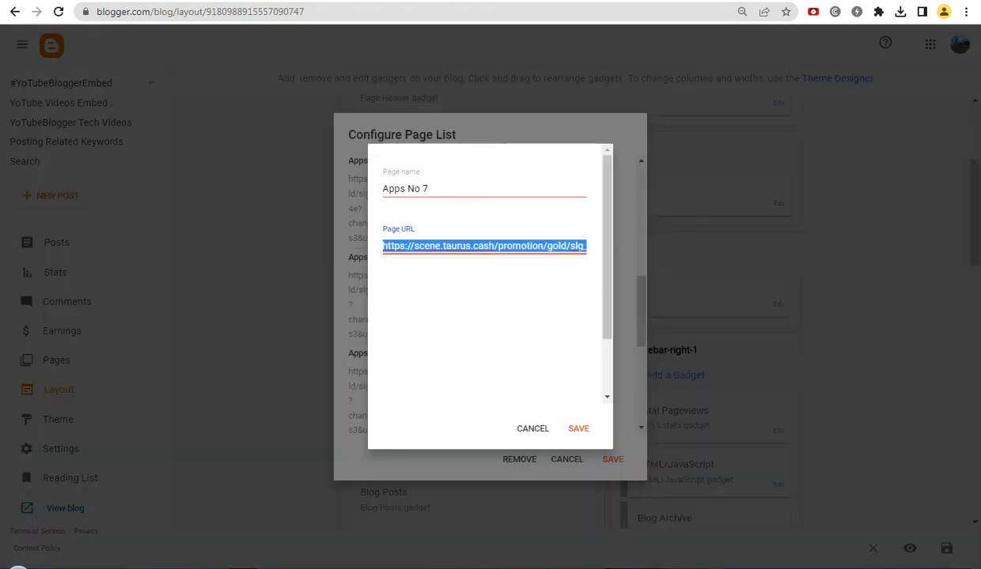
left_click(532, 428)
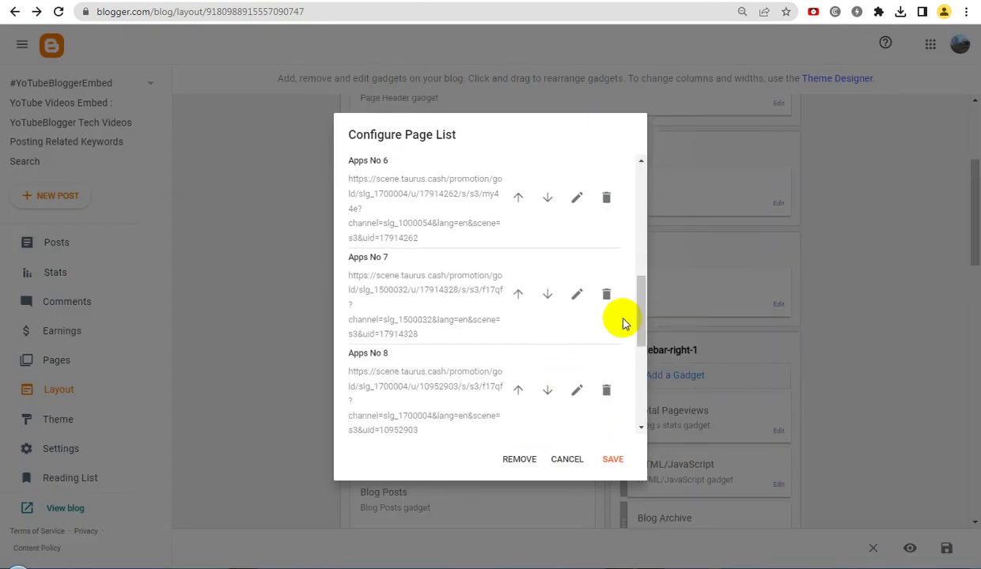
left_click_drag(639, 314, 635, 340)
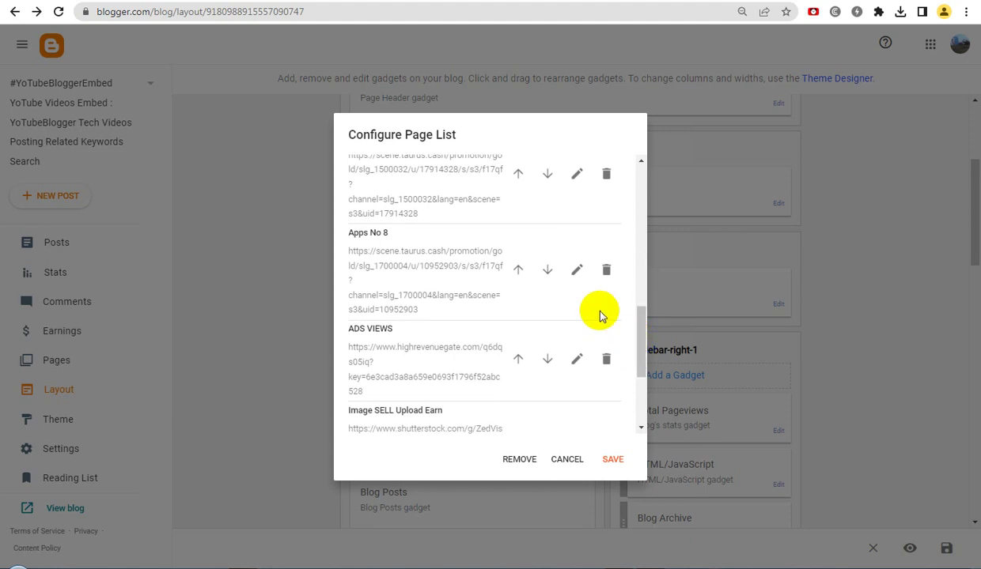
left_click(575, 271)
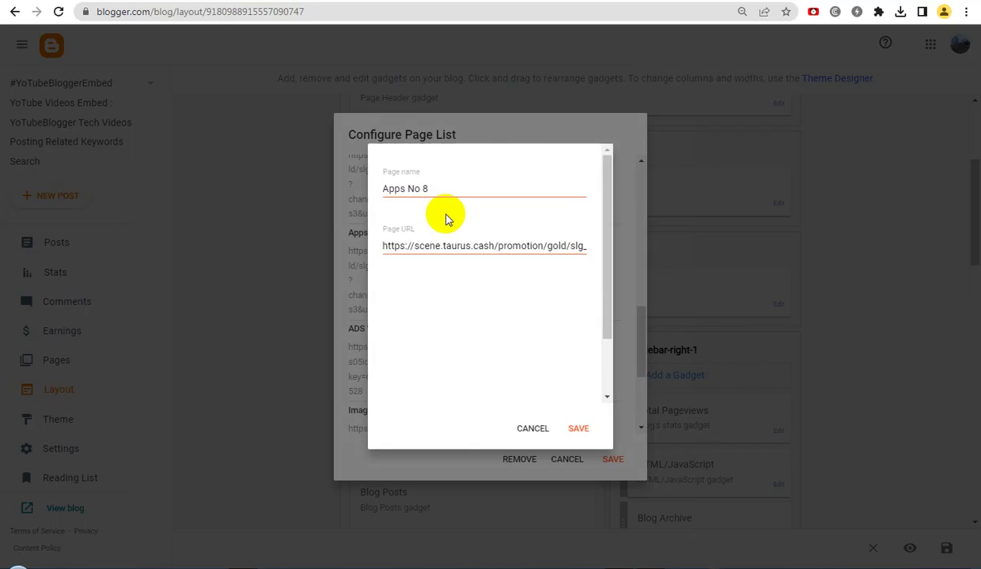
left_click(409, 187)
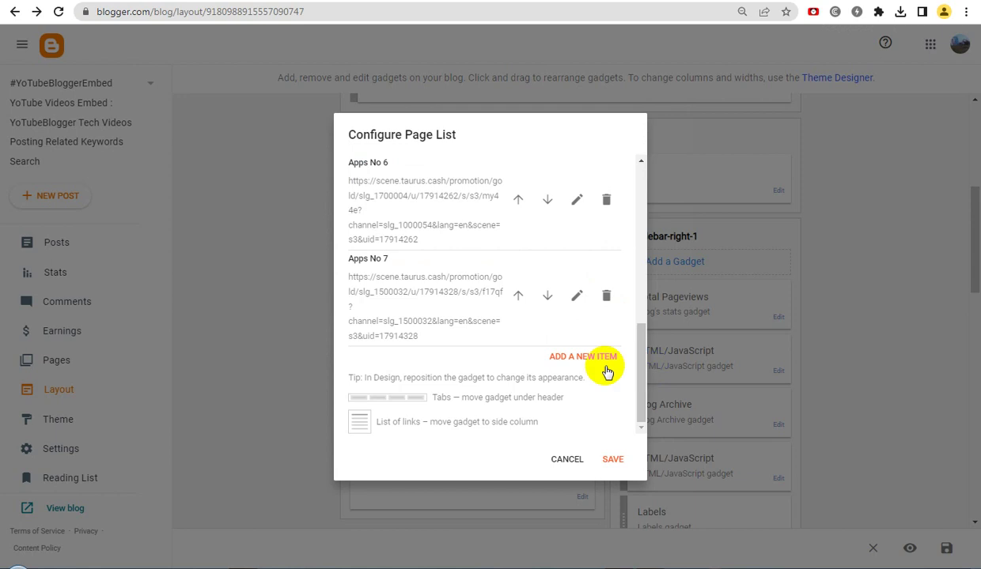
Add an 'Apps No 8' entry with its scene.taurus.cash promotion link and save it.
left_click(587, 358)
left_click(469, 191)
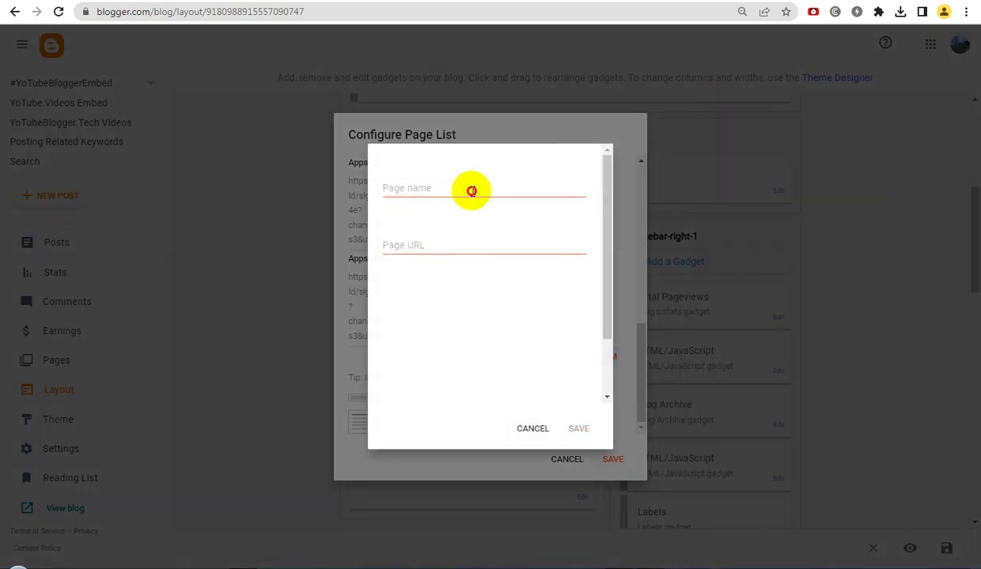
key("ctrl+v")
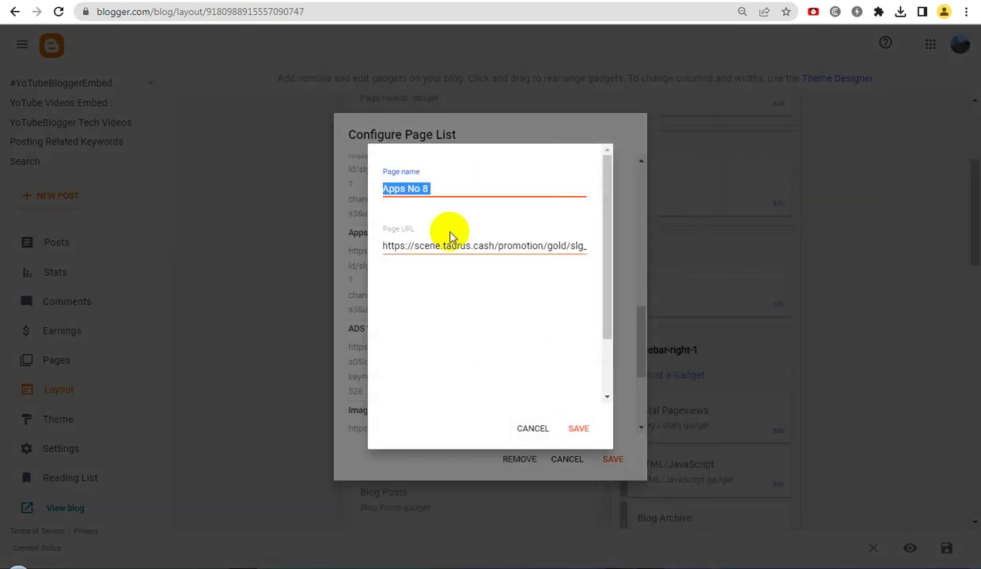
left_click(448, 247)
triple_click(448, 246)
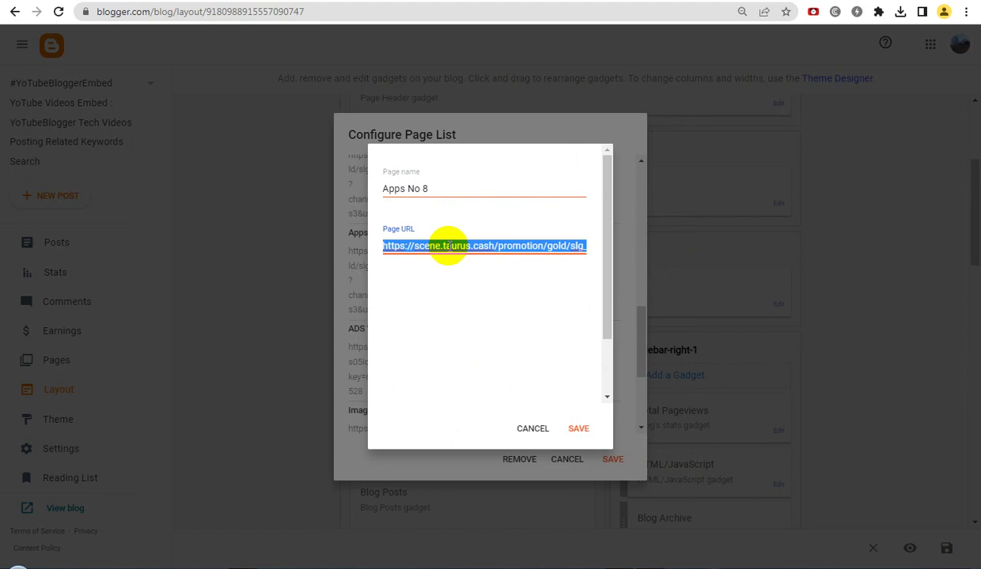
key("BackSpace")
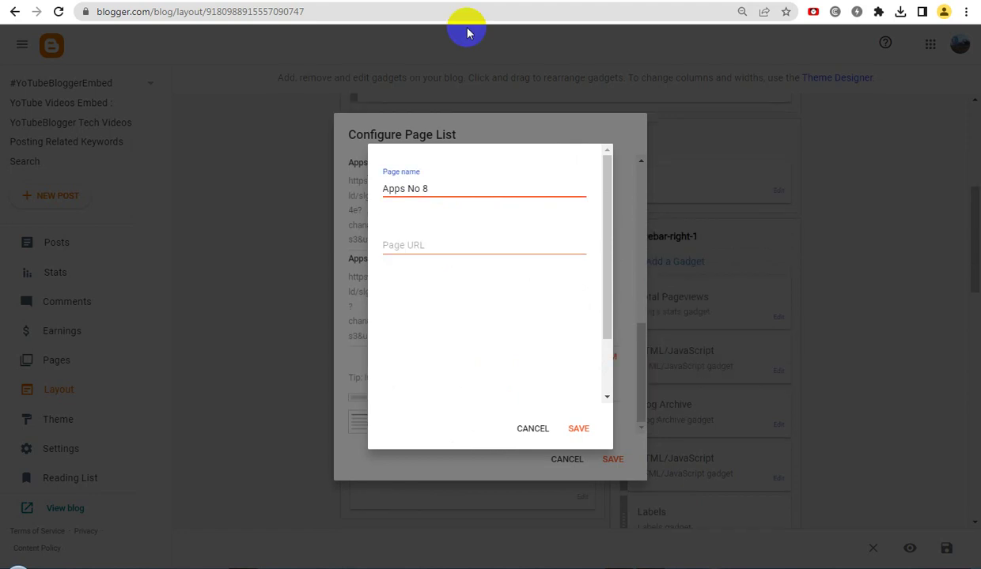
left_click(443, 245)
key("ctrl+v")
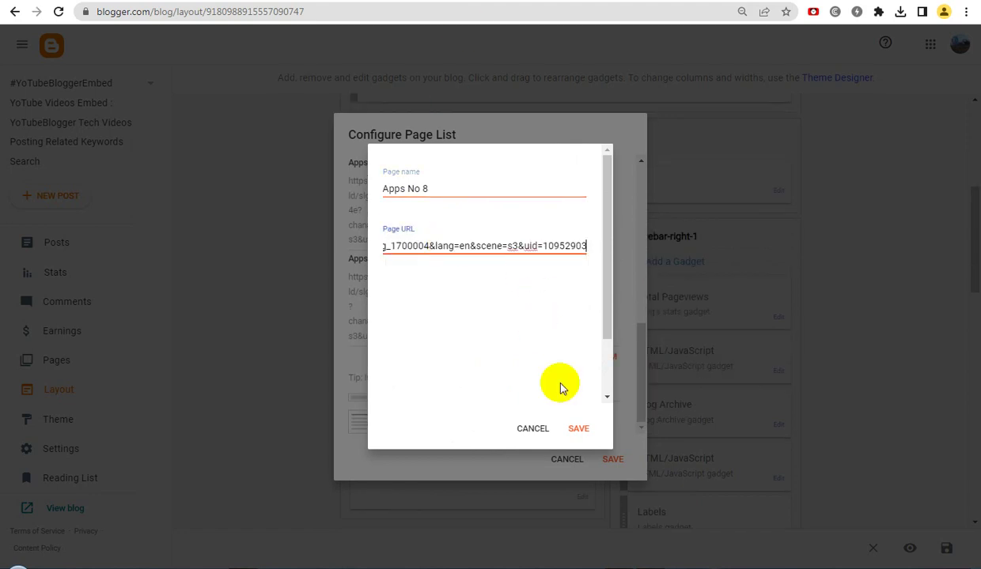
left_click(579, 428)
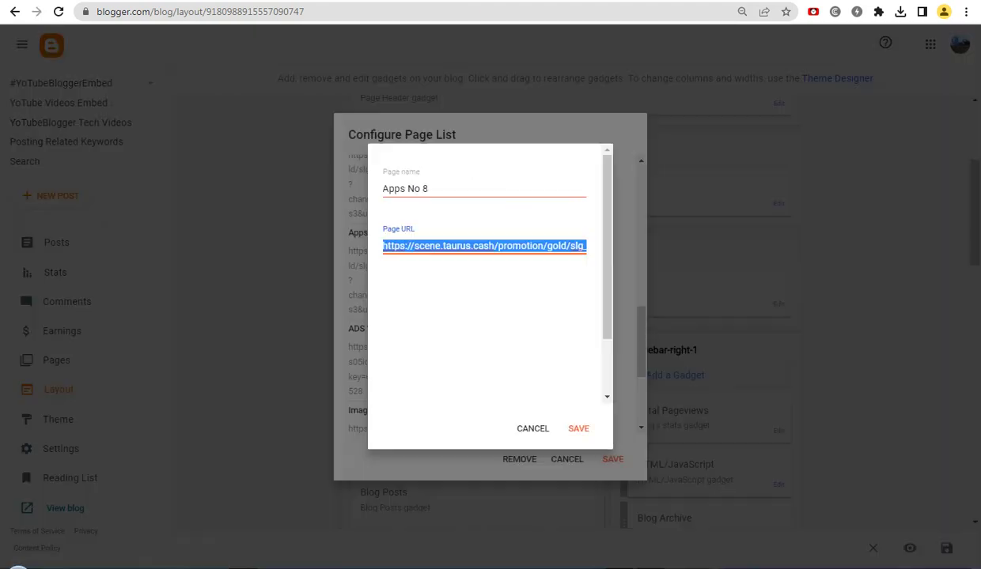
Close the Apps No 8 entry unchanged and inspect the existing ADS VIEWS entry's name.
left_click(532, 428)
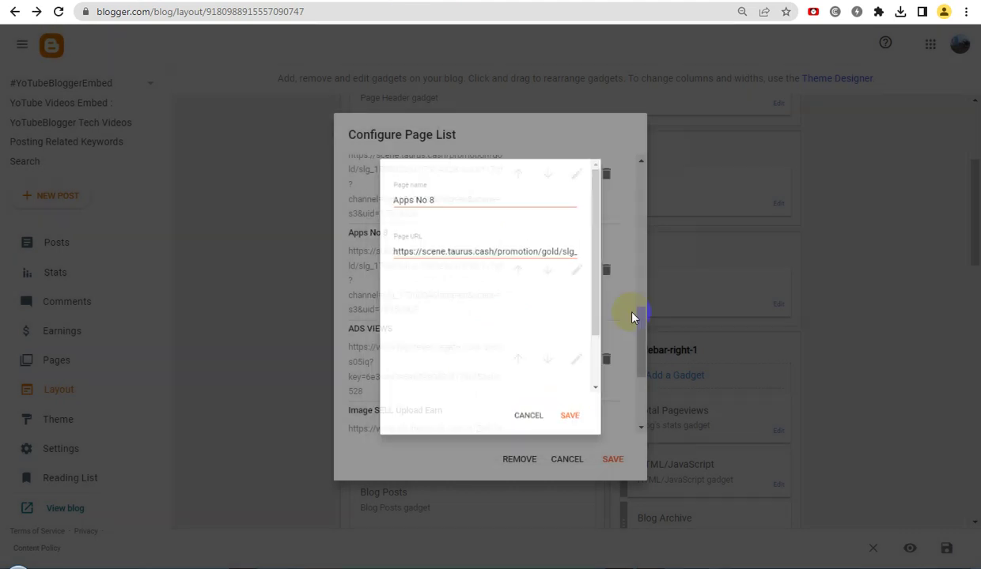
scroll(637, 333, "down", 1)
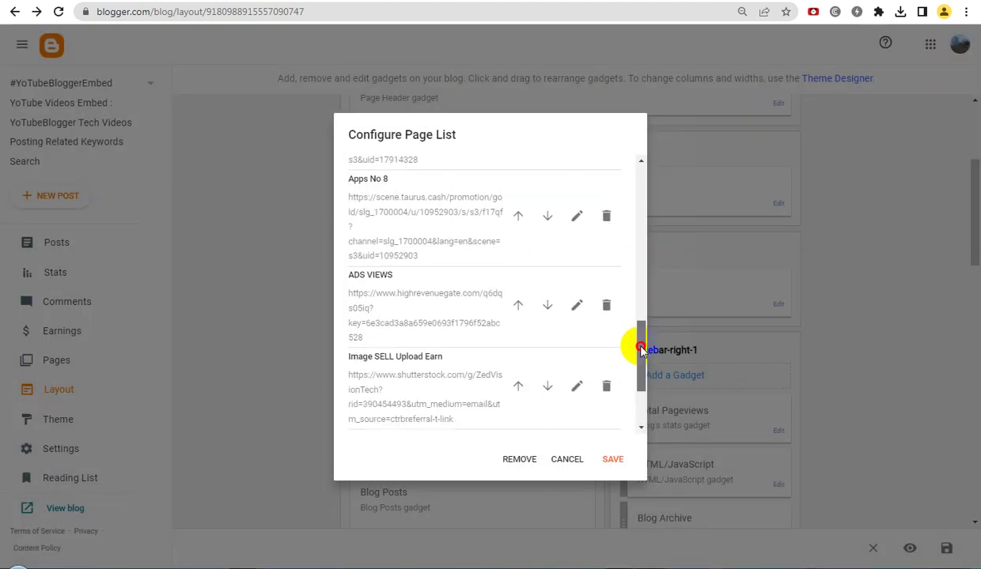
left_click(576, 298)
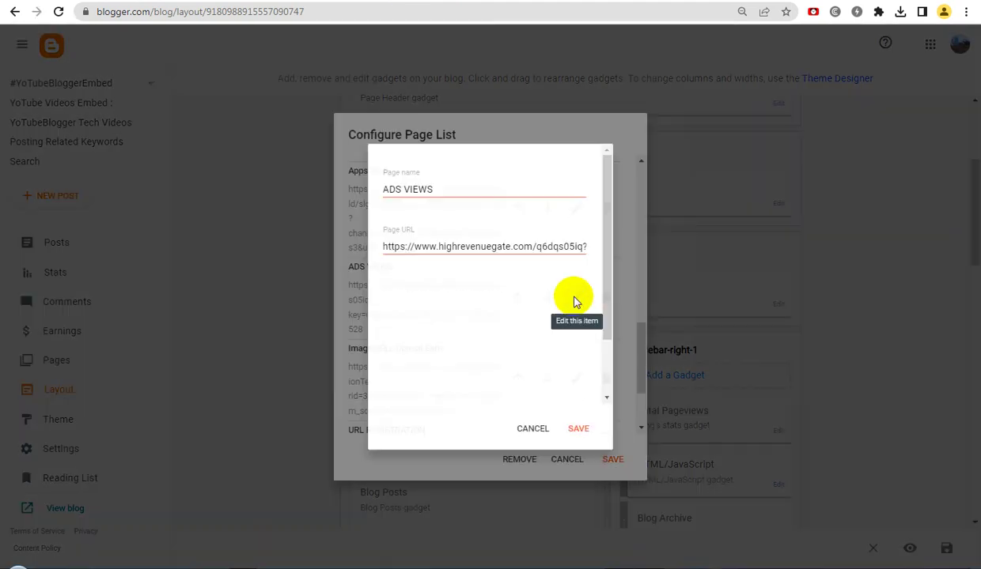
triple_click(407, 190)
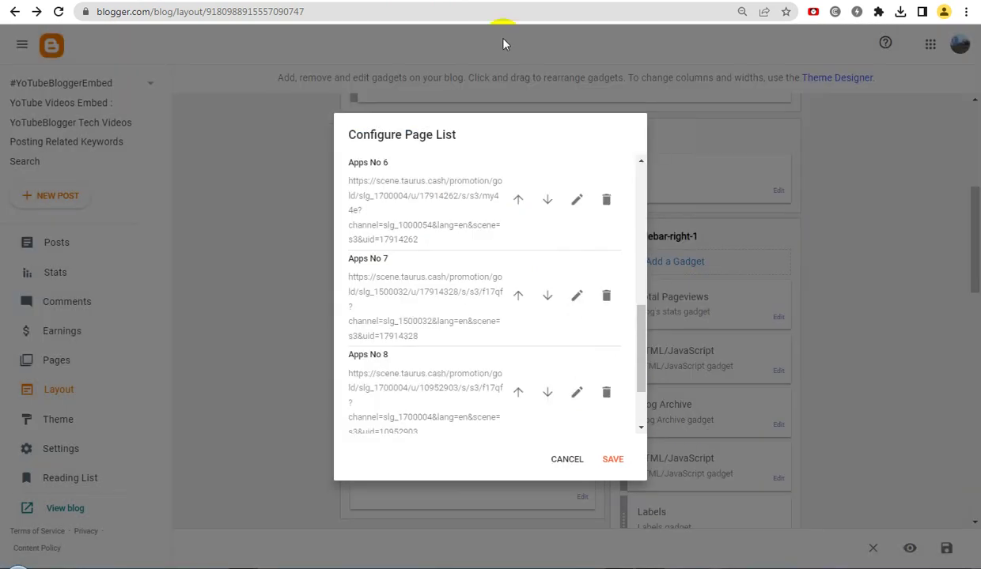
left_click_drag(633, 361, 638, 414)
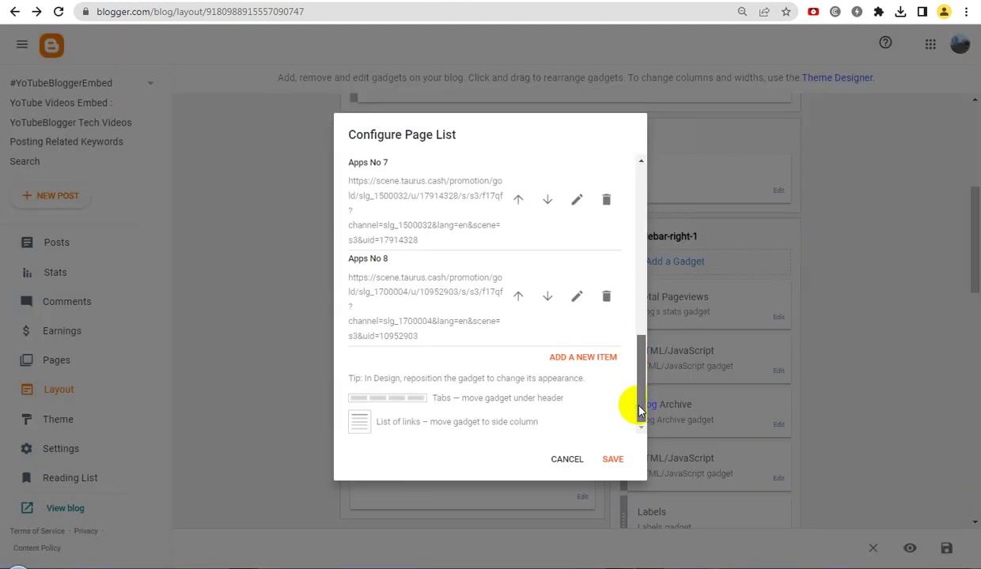
Add a new ADS VIEWS page with the pasted highrevenuegate link as its URL, then recheck it.
left_click(595, 357)
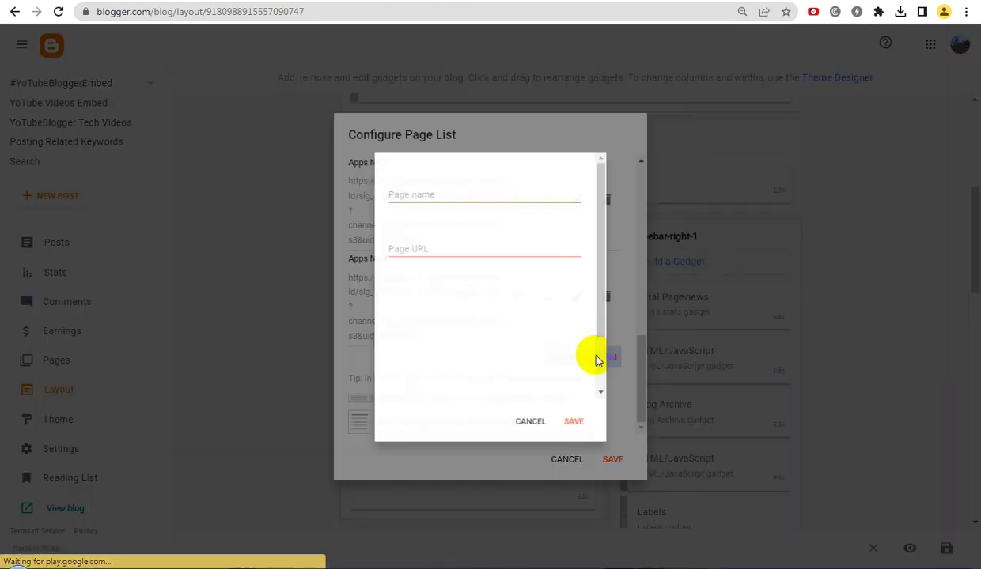
left_click(456, 191)
left_click(490, 223)
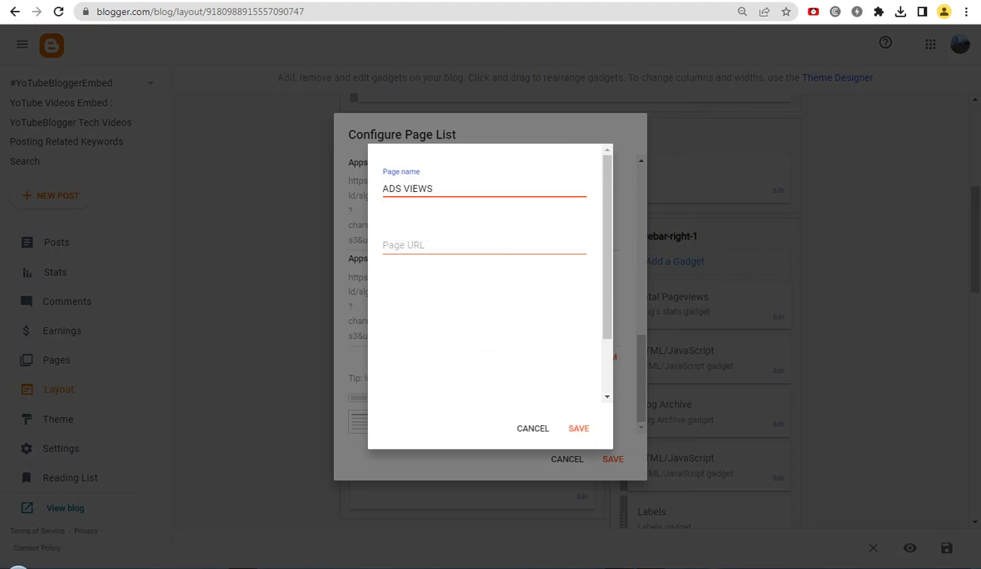
left_click(460, 242)
key("ctrl+a")
key("ctrl+c")
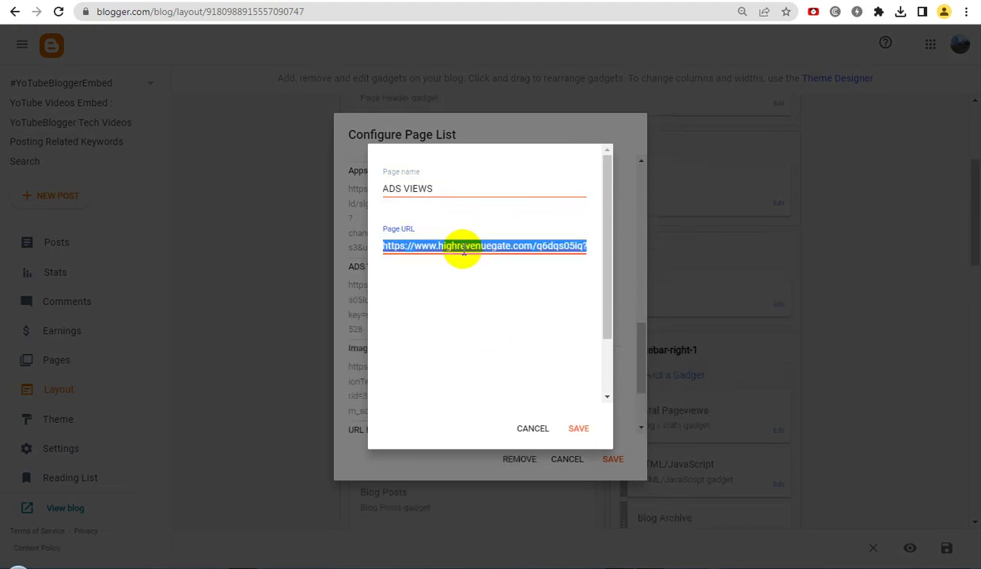
key("BackSpace")
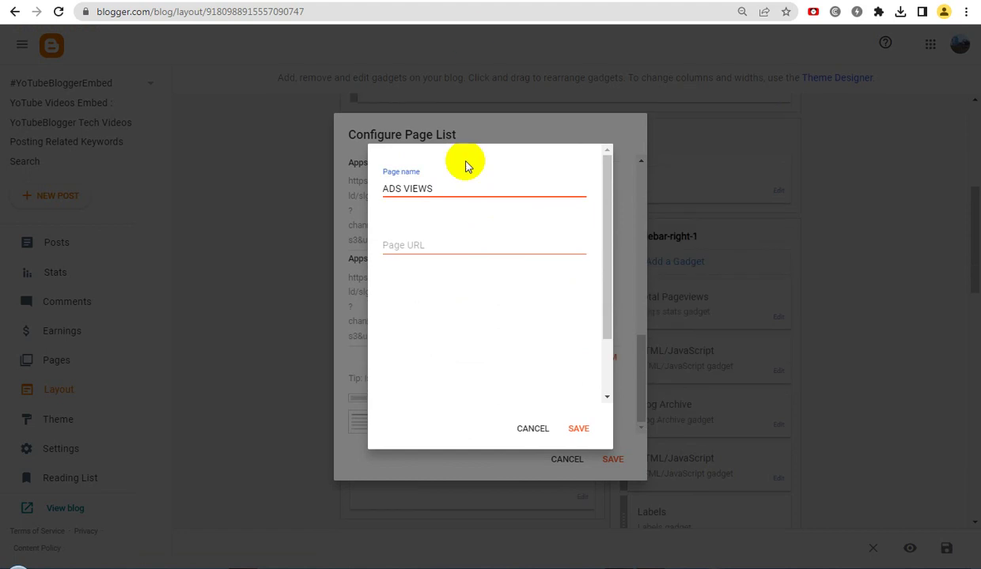
left_click(436, 244)
key("ctrl+v")
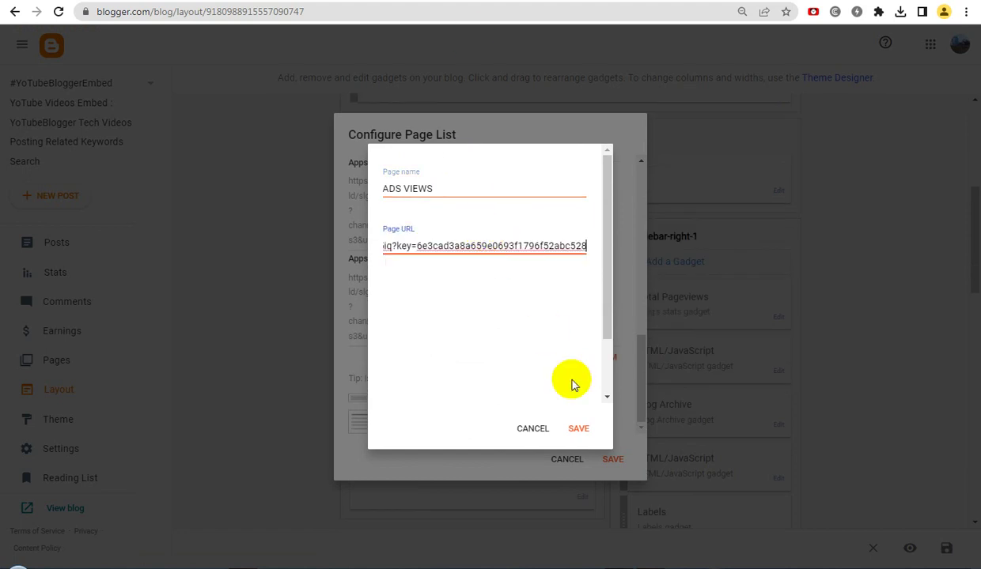
left_click(583, 429)
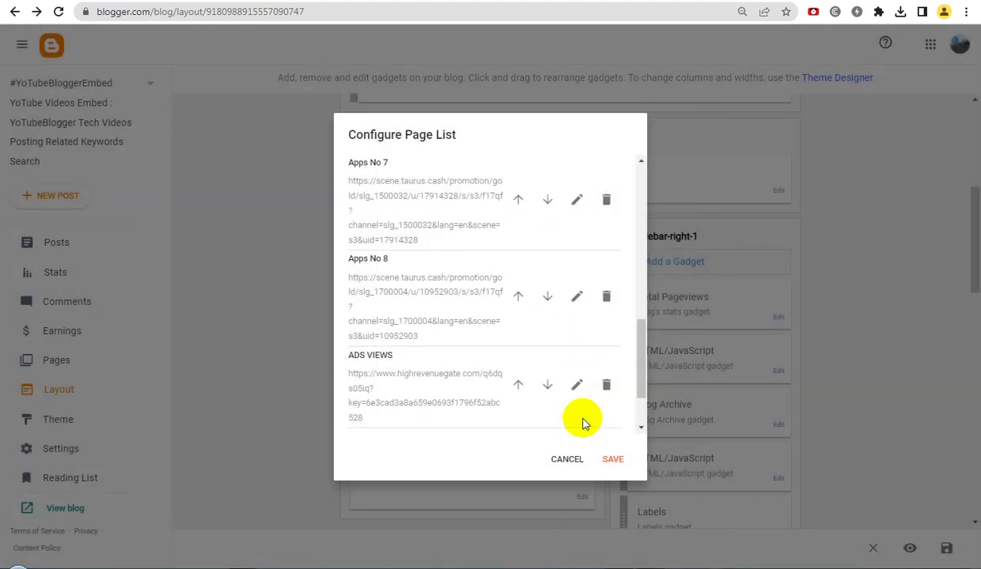
left_click(576, 384)
Close the ADS VIEWS entry and review the existing Image SELL Upload Earn entry without changes.
left_click(533, 429)
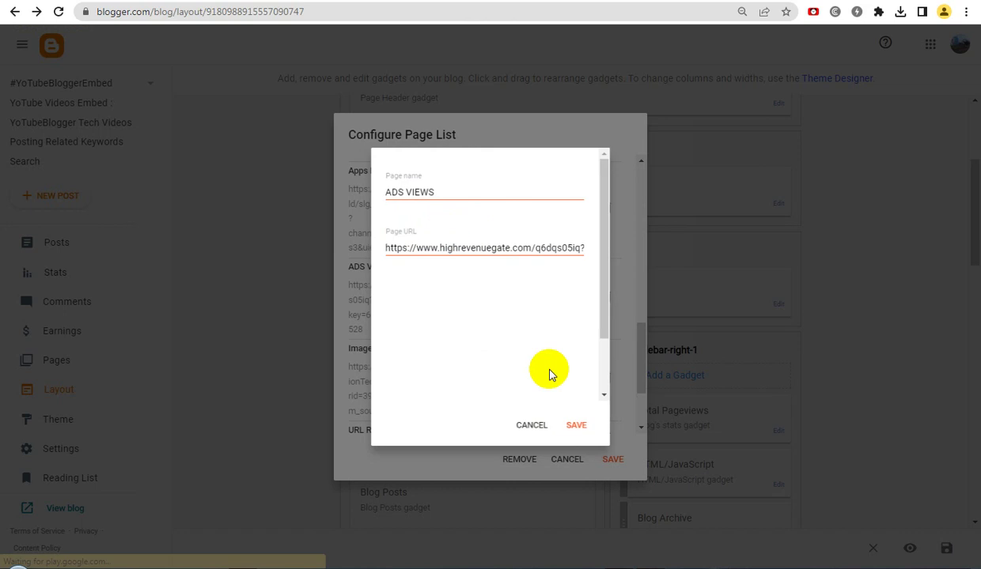
scroll(643, 354, "down", 2)
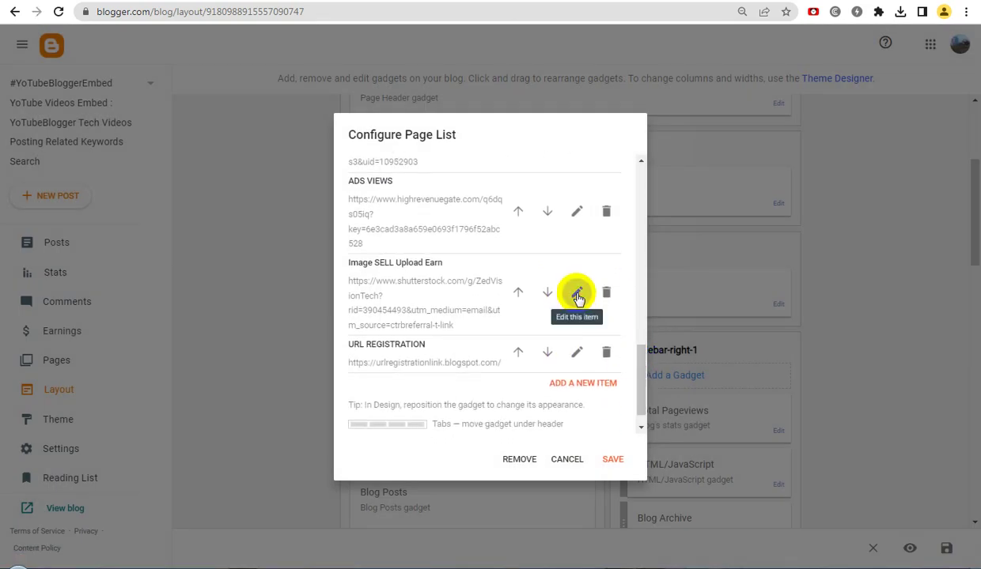
left_click(576, 295)
double_click(461, 187)
triple_click(461, 188)
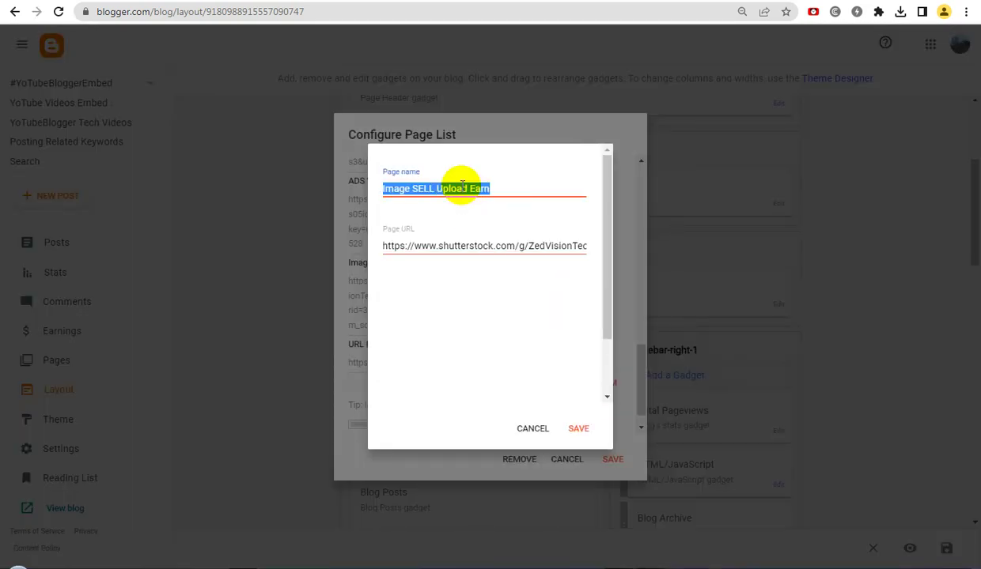
key("Escape")
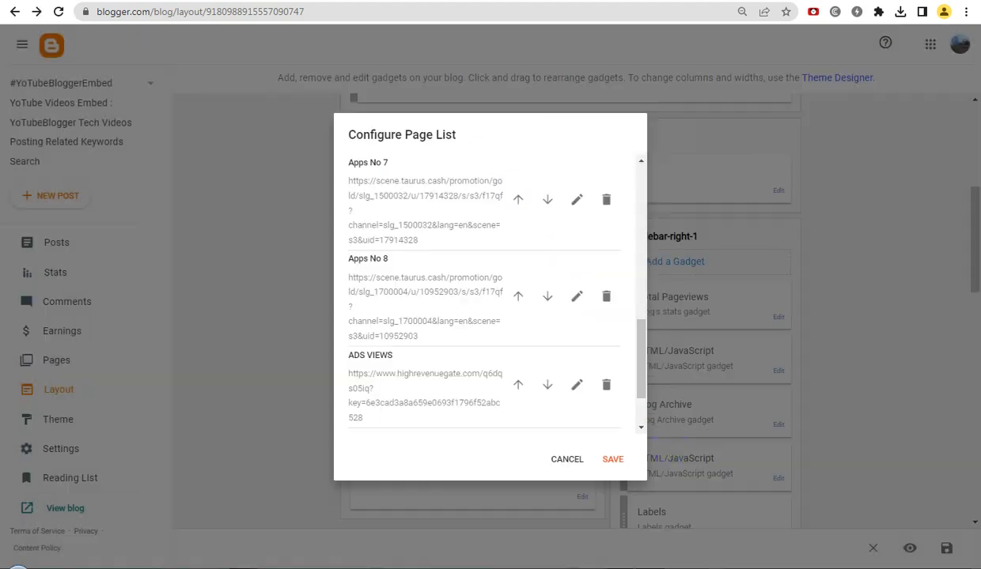
left_click(645, 363)
left_click_drag(641, 372, 636, 401)
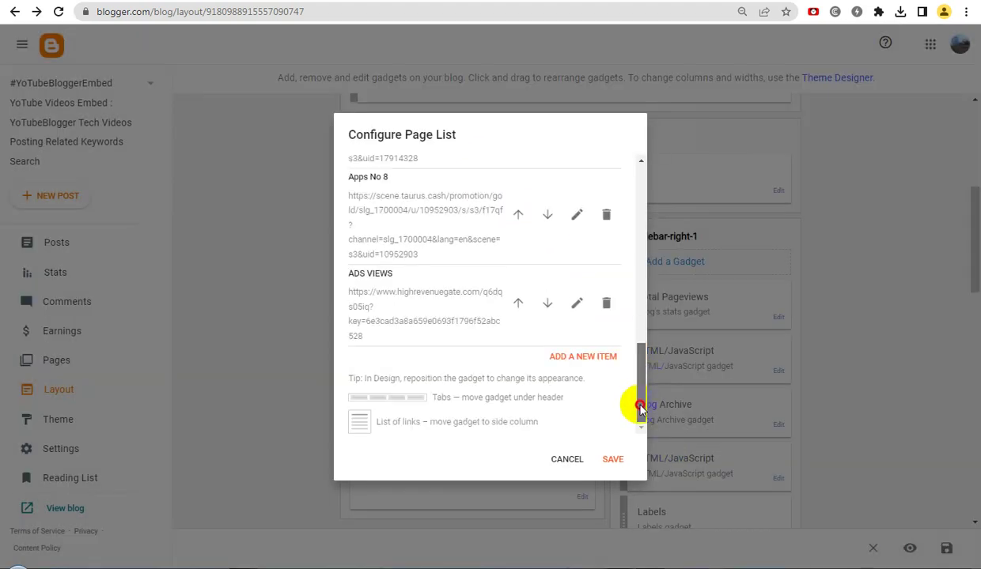
Add an 'Image SELL Upload Earn' page with the pasted shutterstock referral link as its URL.
left_click(625, 360)
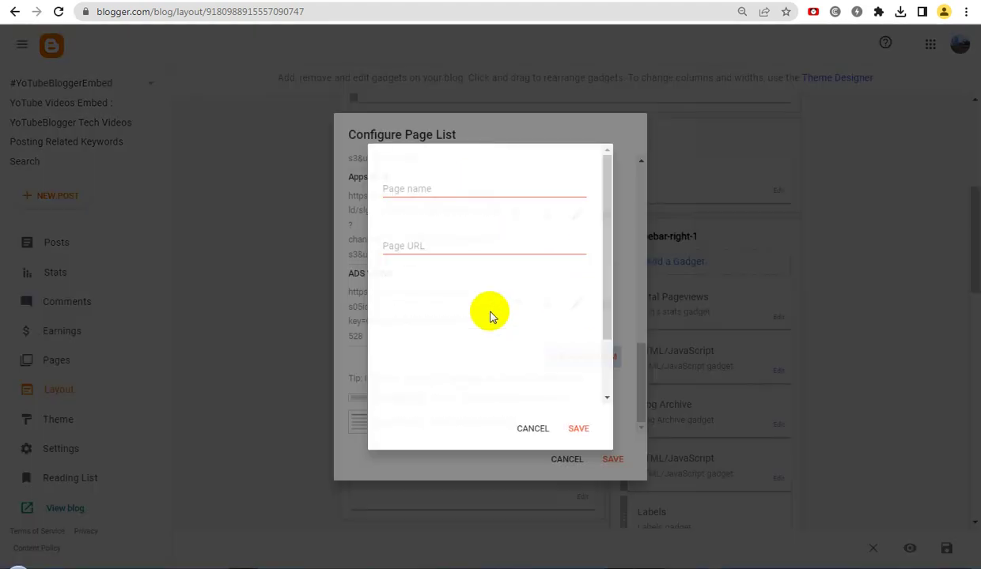
left_click(447, 190)
type("Image SELL Upload Earn")
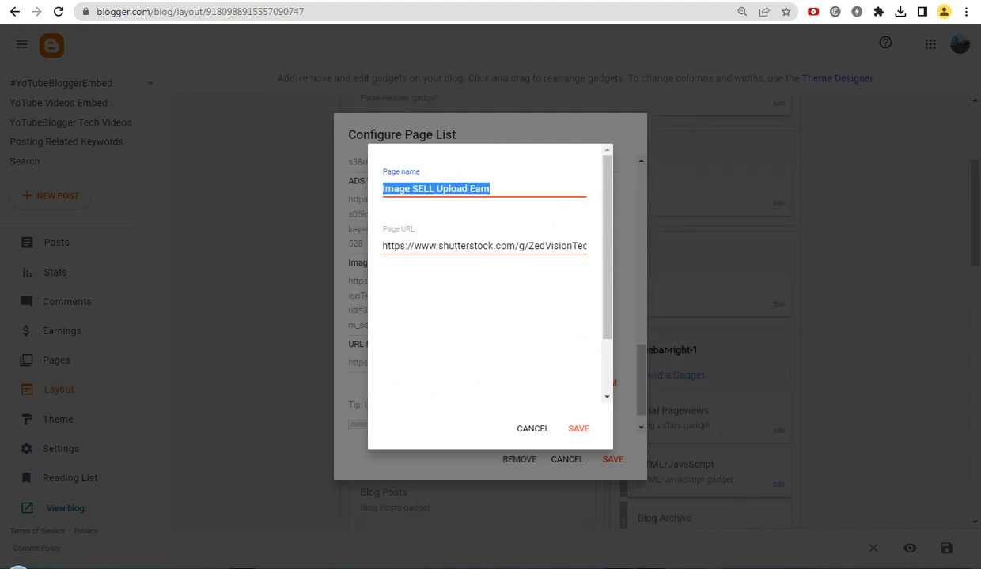
double_click(471, 245)
triple_click(471, 245)
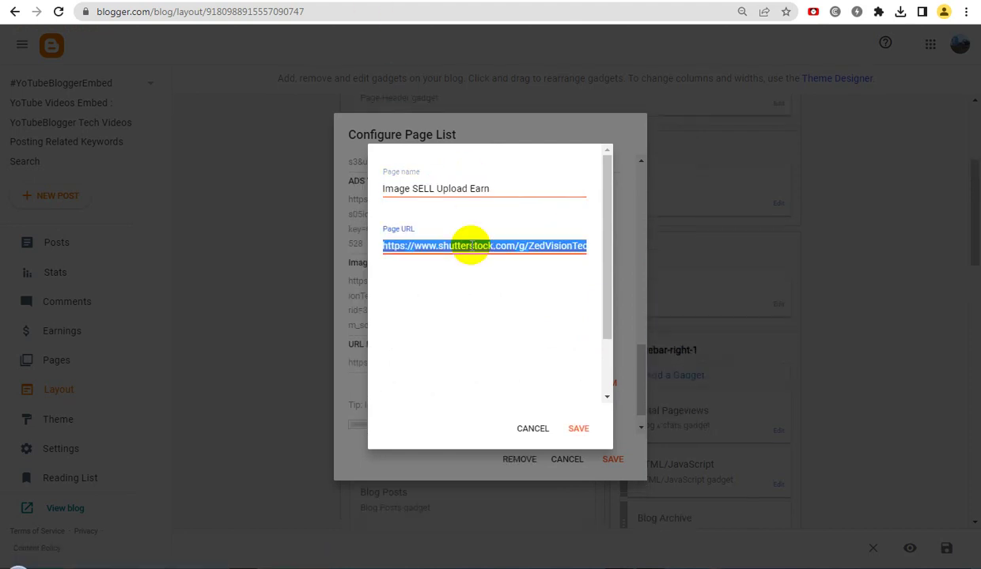
left_click(469, 246)
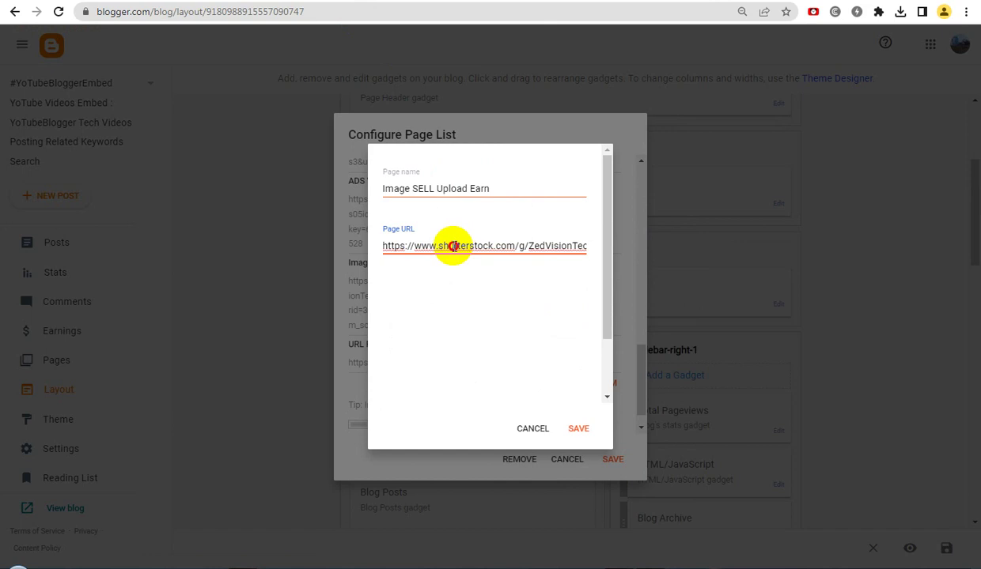
triple_click(454, 246)
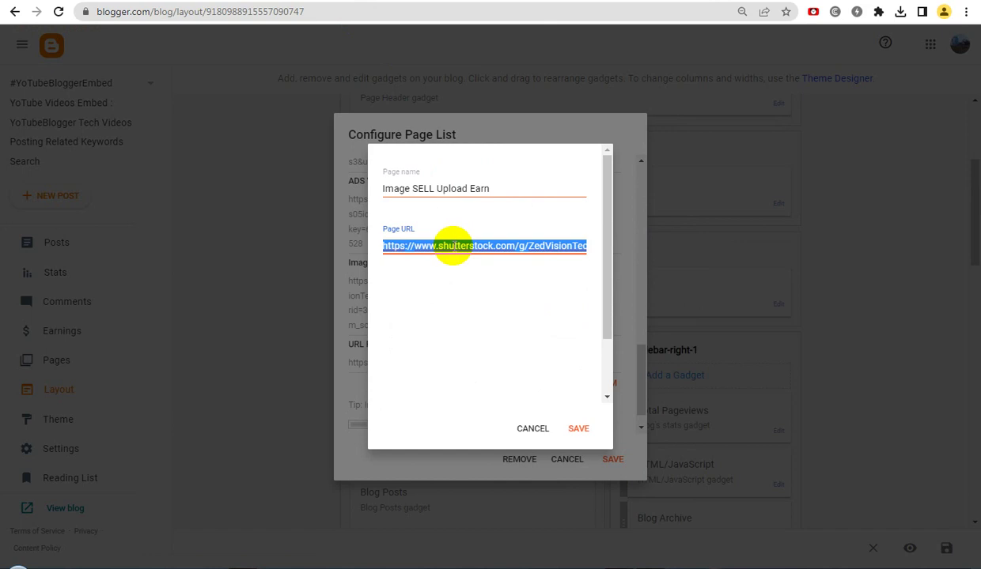
key("BackSpace")
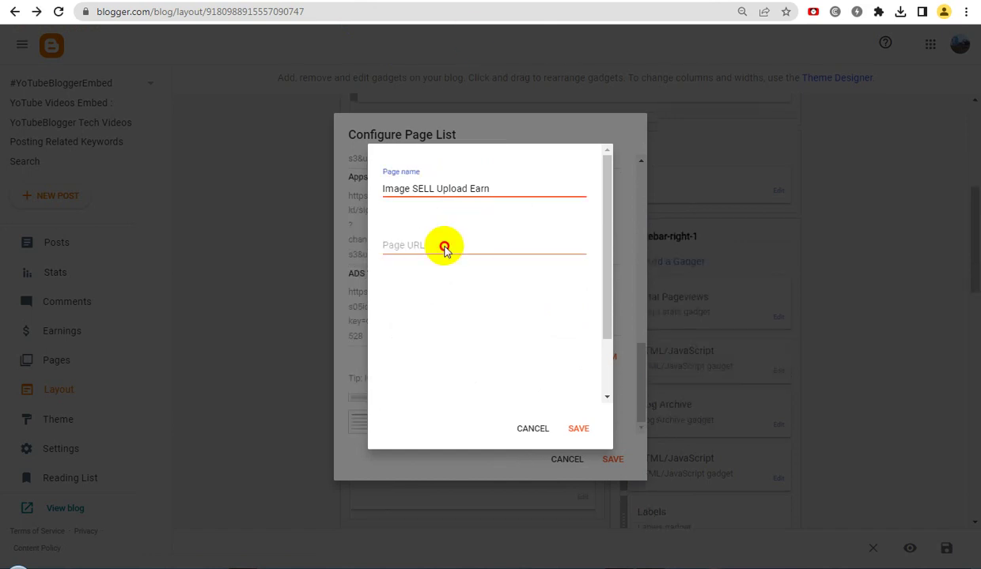
left_click(444, 248)
key("ctrl+v")
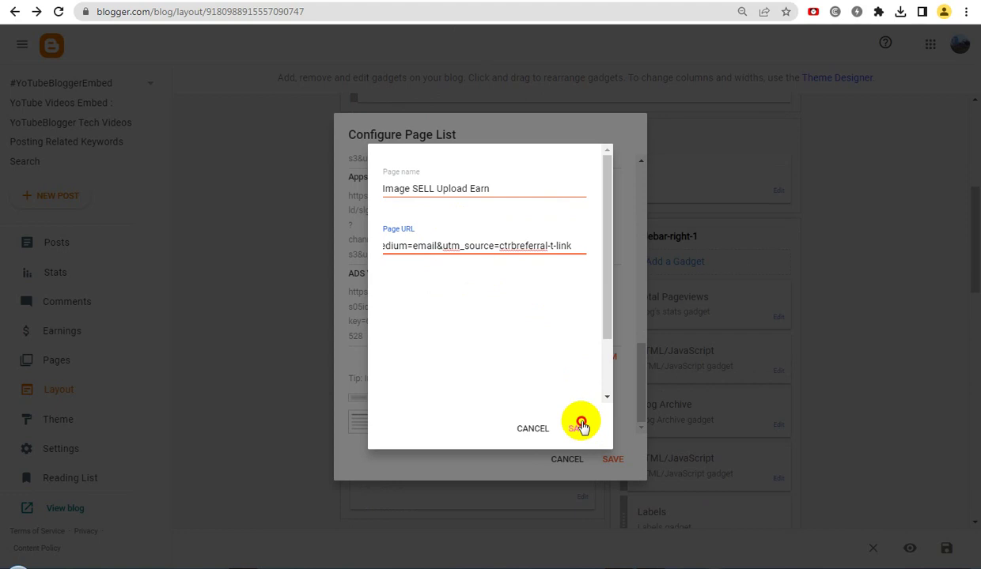
left_click(580, 427)
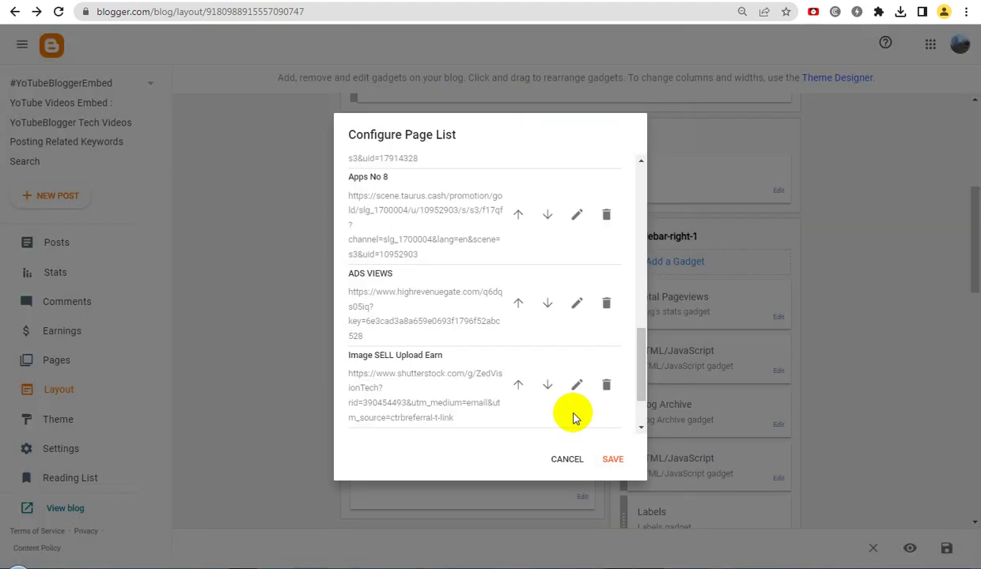
left_click(577, 385)
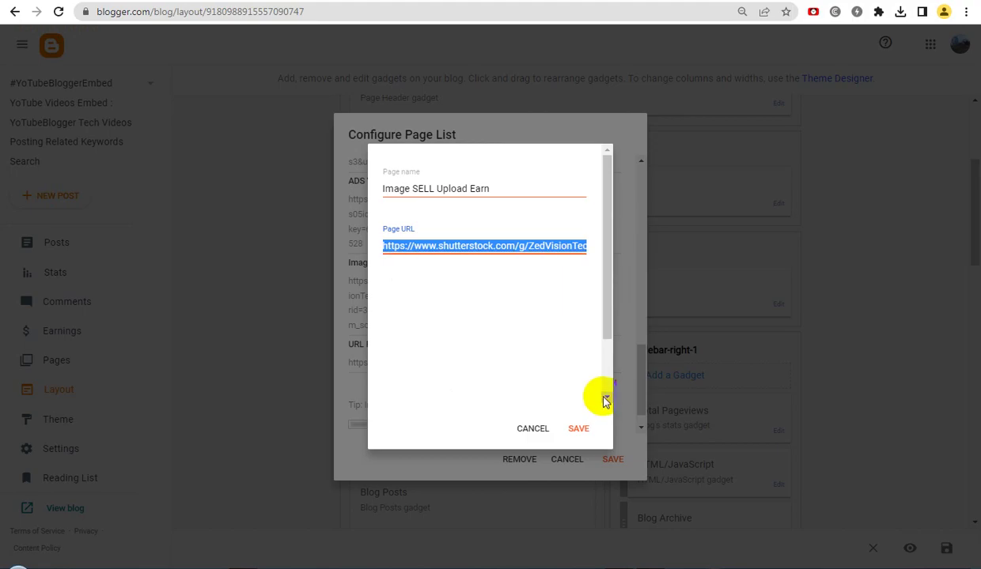
Close the open entry and review the existing URL REGISTRATION entry's name unchanged.
left_click(530, 428)
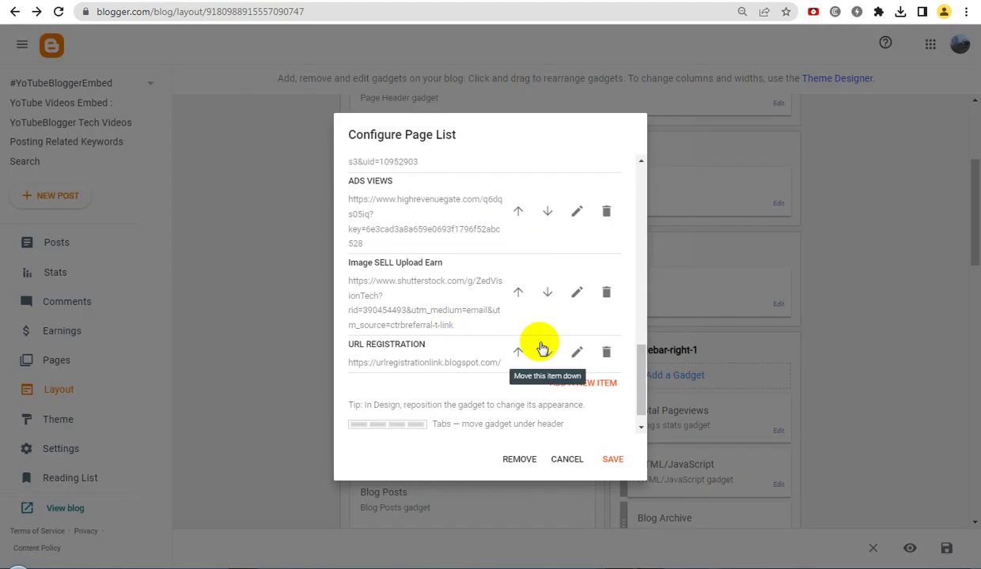
left_click(577, 353)
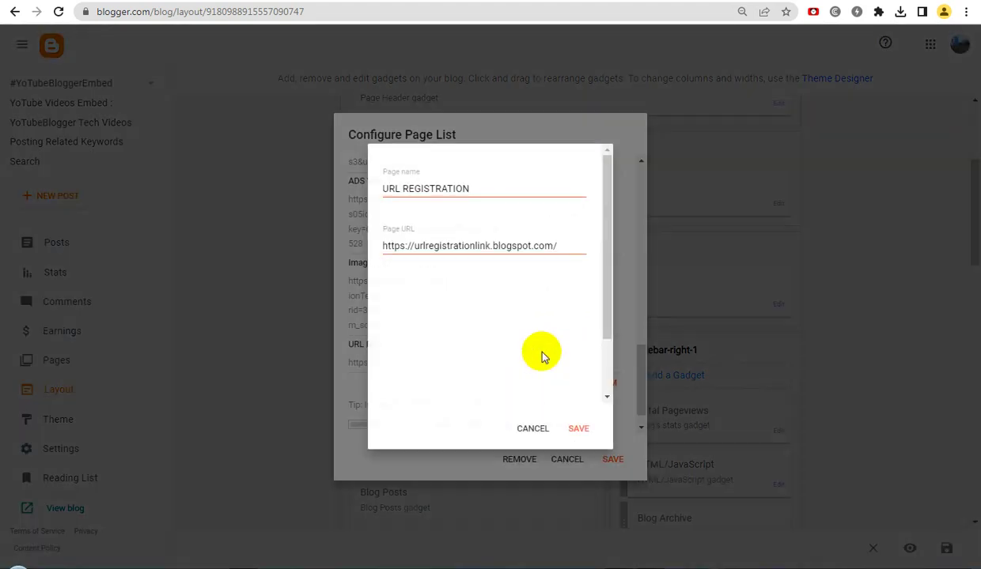
triple_click(416, 190)
key("ctrl+c")
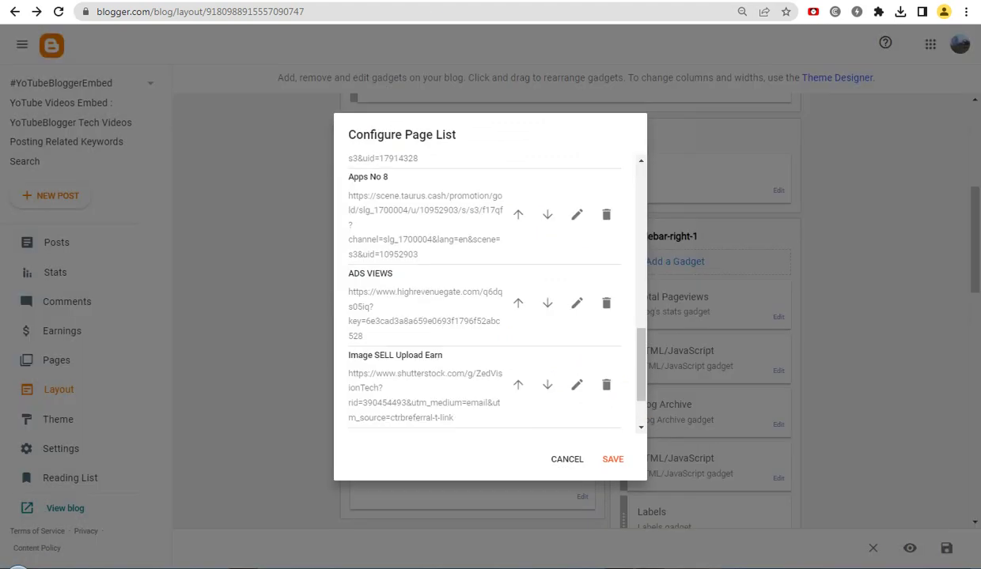
left_click(532, 428)
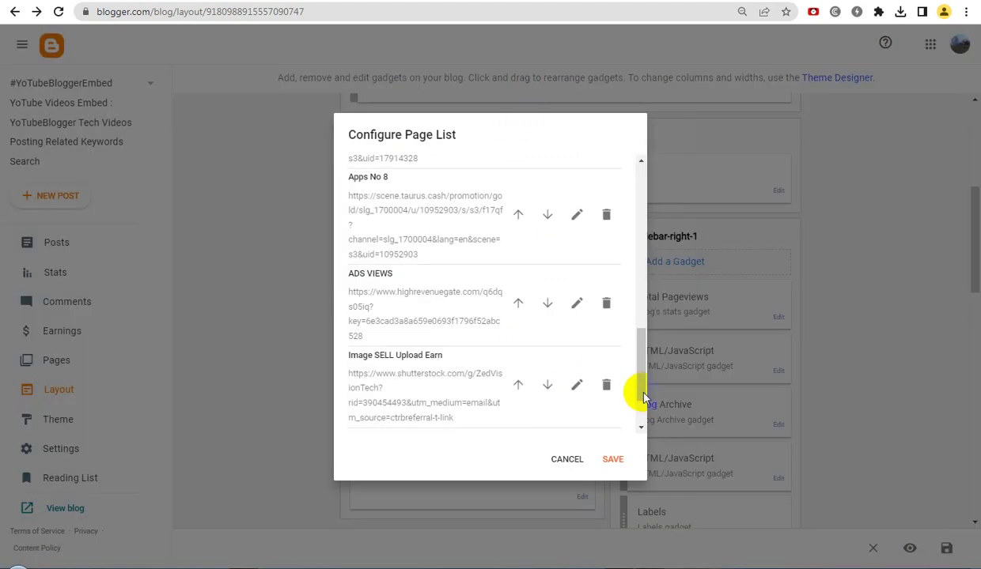
scroll(637, 395, "down", 1)
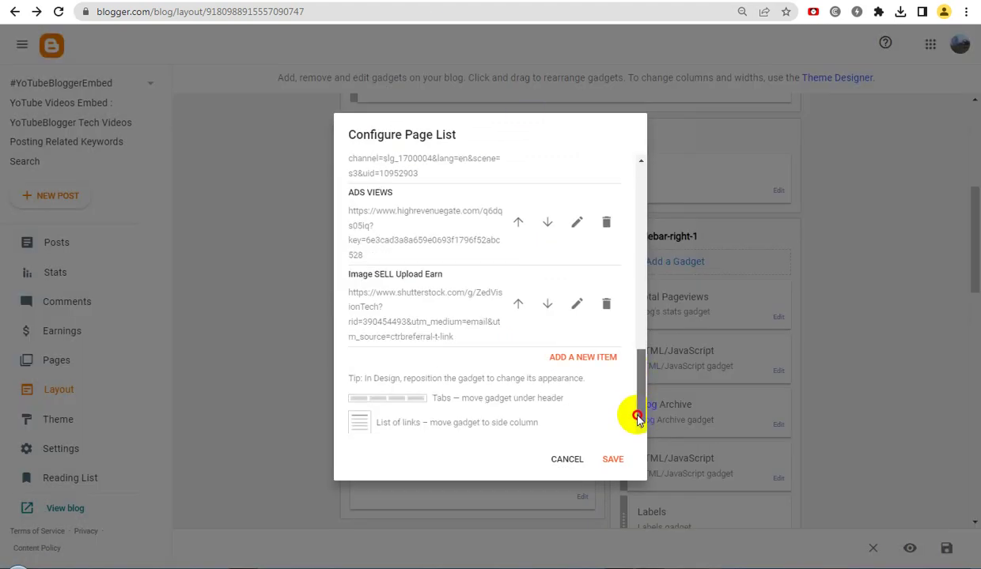
left_click(595, 360)
left_click(442, 189)
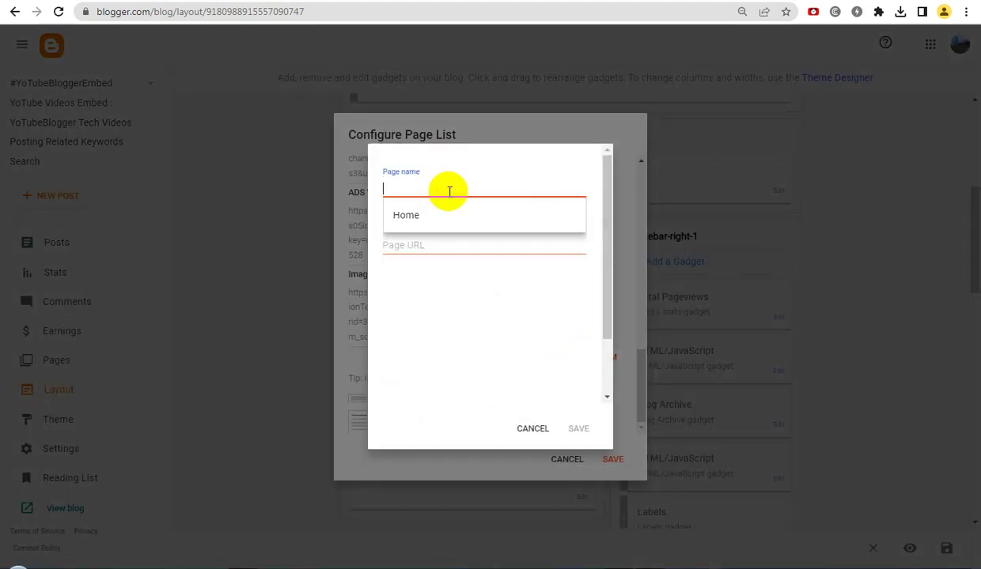
key("ctrl+v")
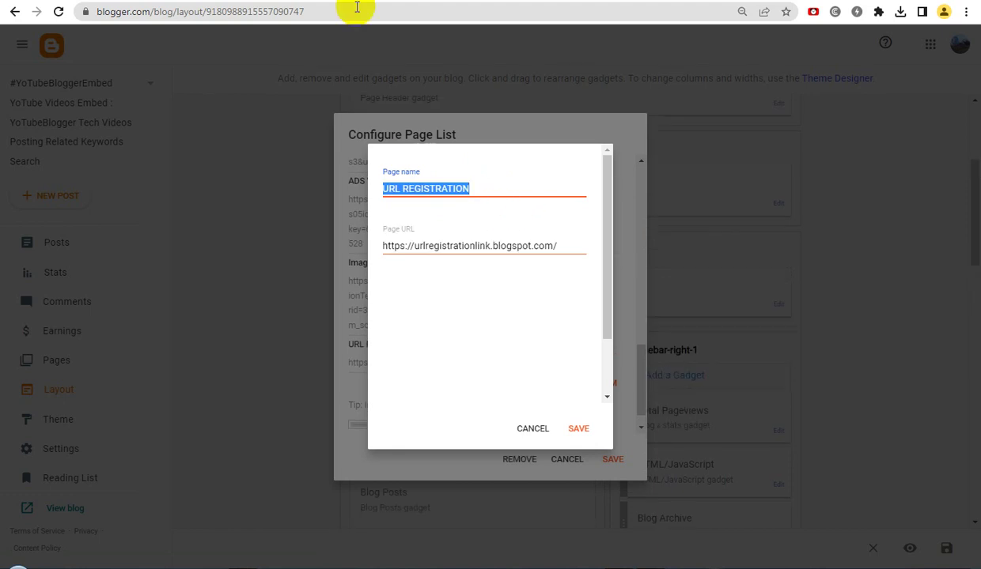
left_click(467, 246)
triple_click(466, 246)
key("ctrl+c")
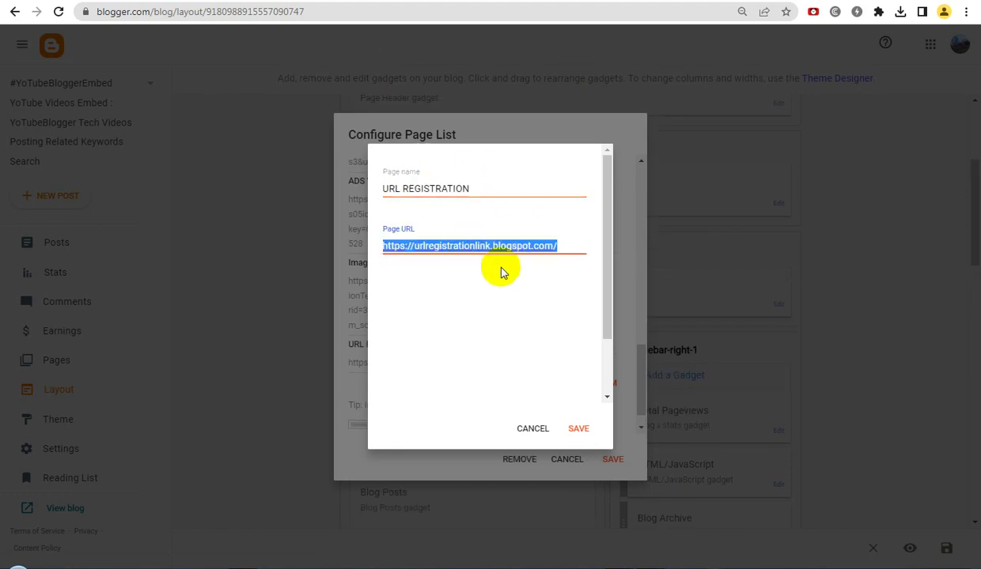
key("BackSpace")
key("shift+Tab")
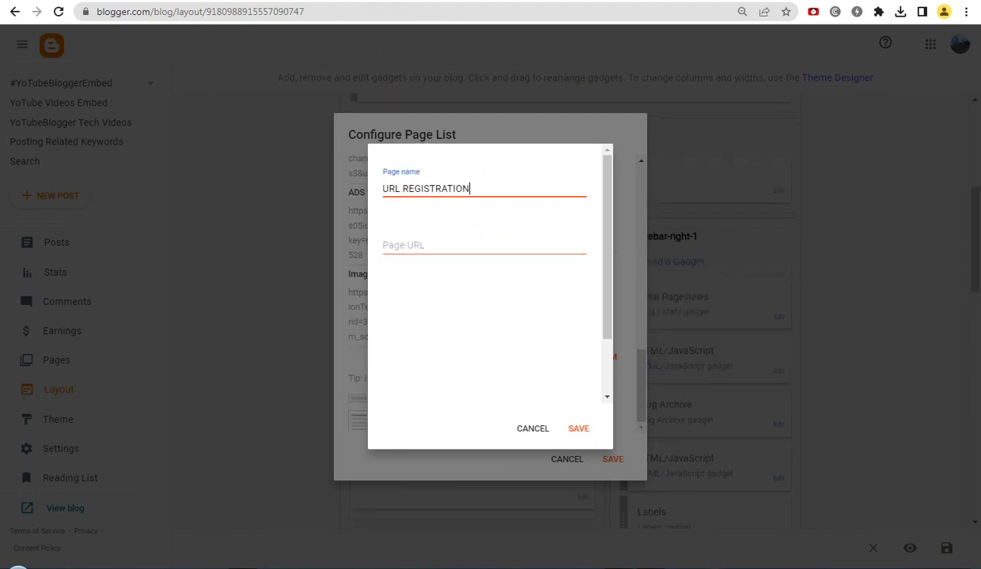
left_click(449, 250)
key("ctrl+v")
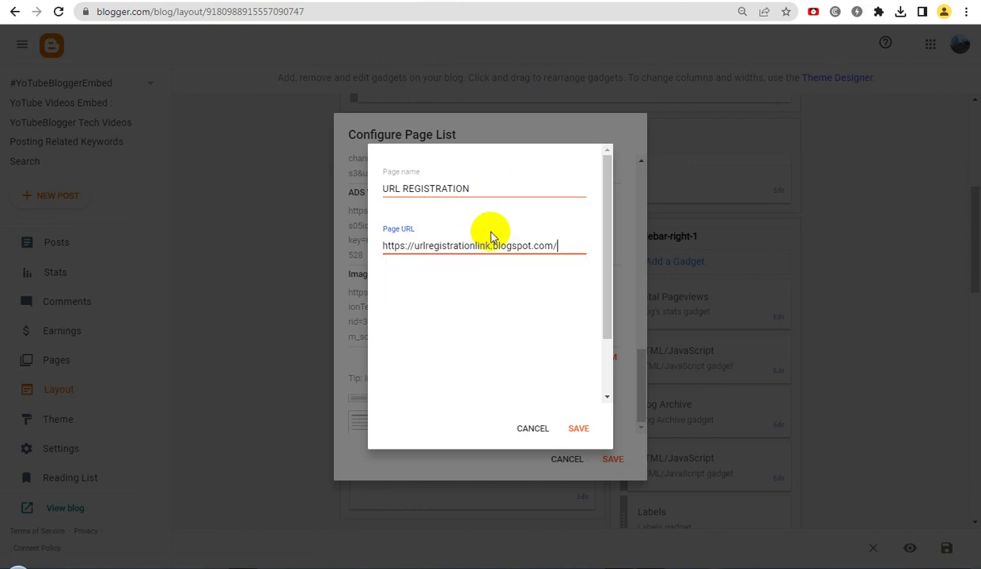
left_click(578, 427)
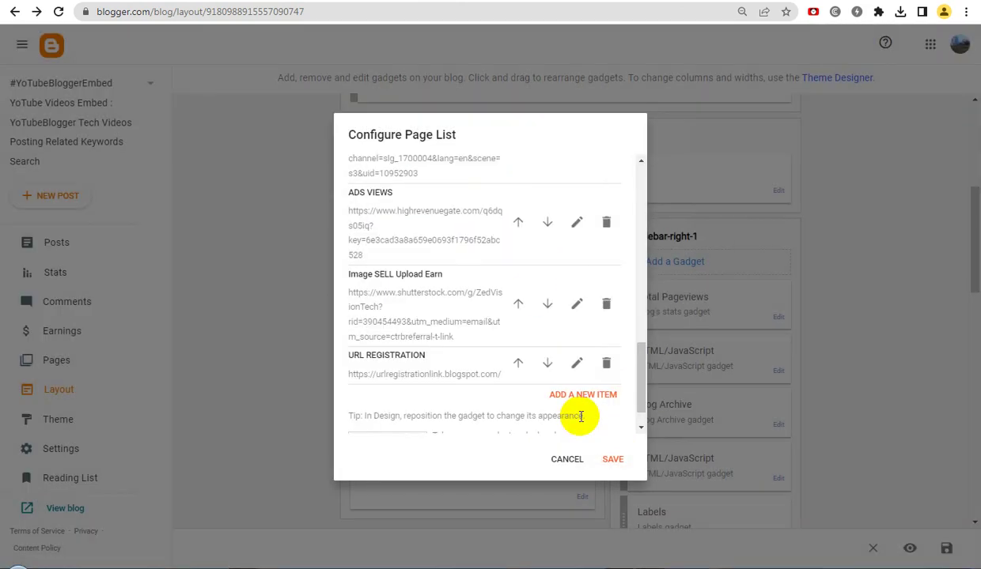
left_click(614, 460)
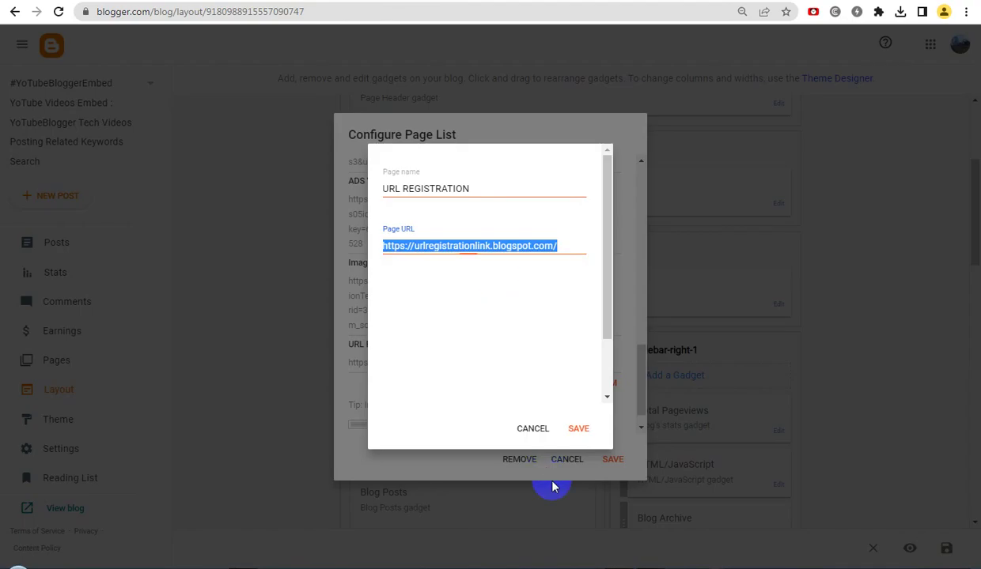
Cancel out of the page entry and Configure Page List dialogs, then save the layout.
left_click(532, 429)
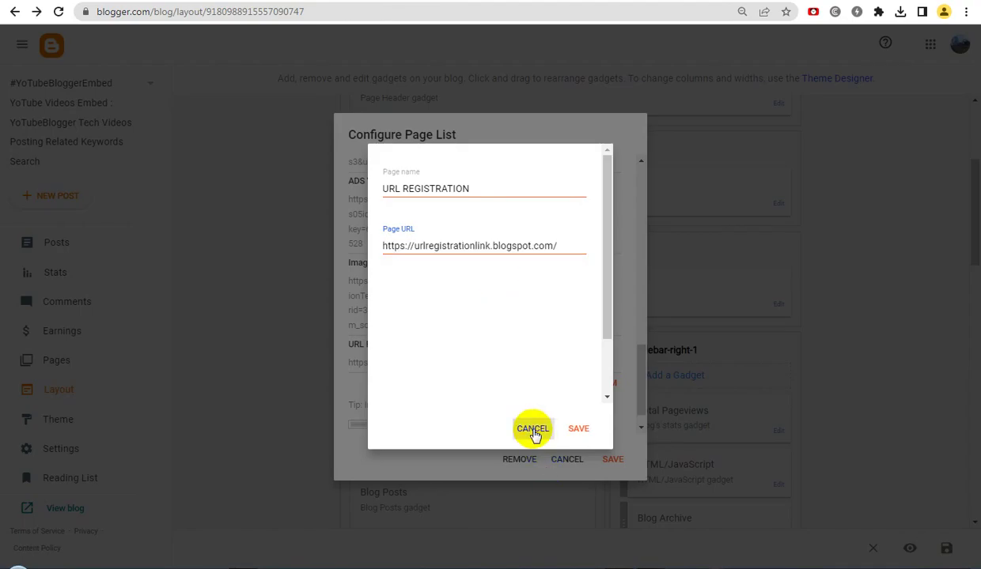
left_click(566, 460)
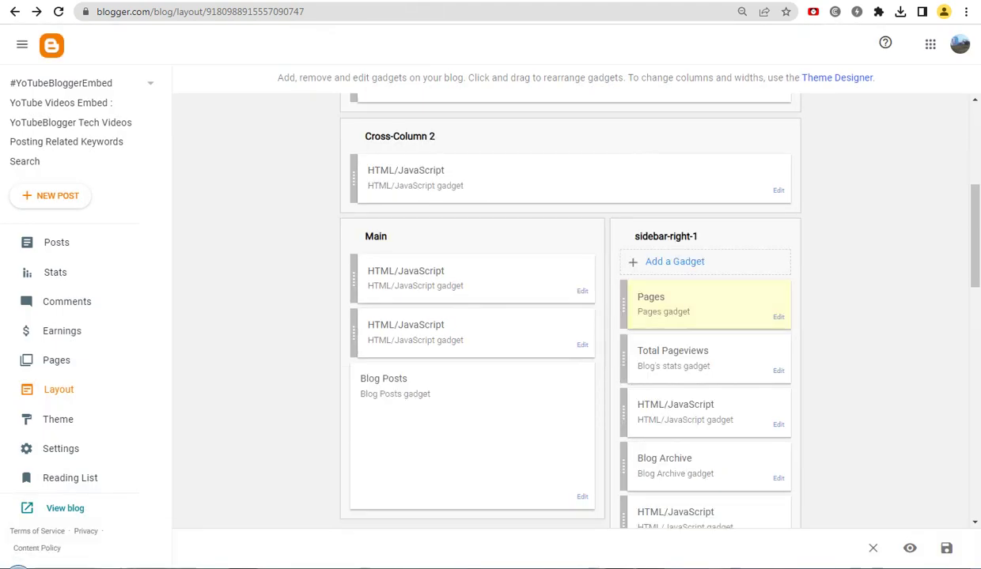
left_click(945, 549)
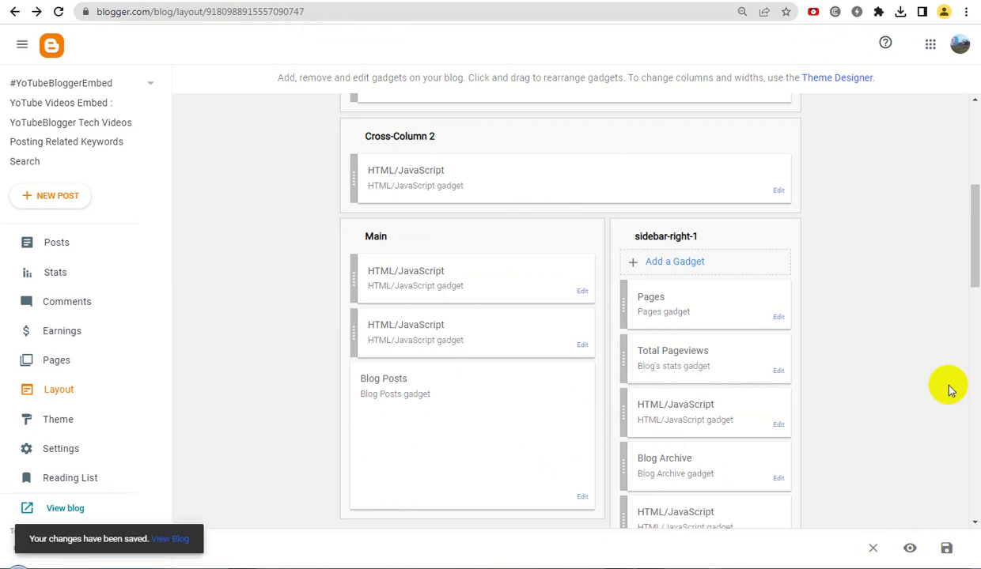
left_click_drag(971, 246, 965, 209)
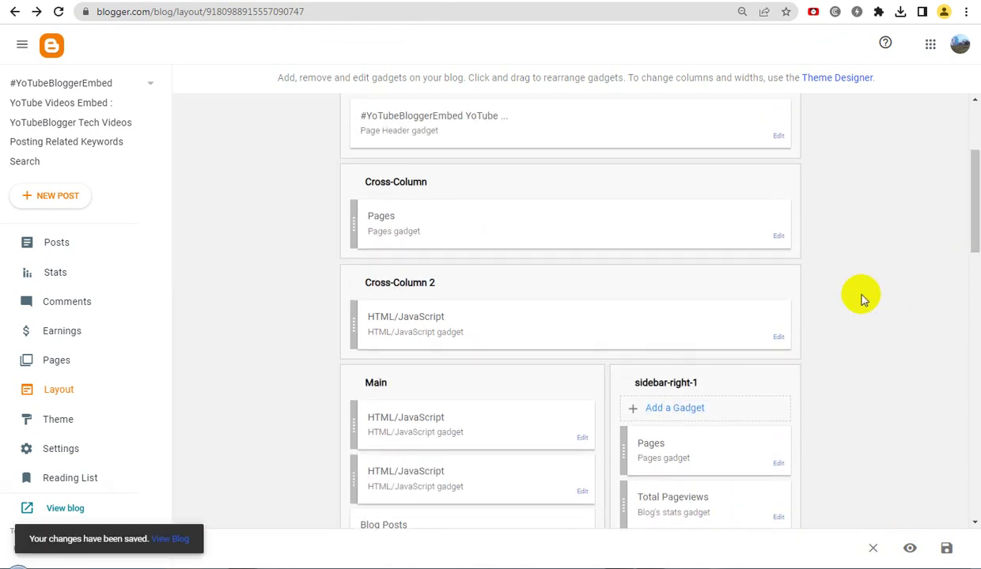
Check the HTML/JavaScript gadget settings without changes and dismiss the VPN reminder popup.
left_click(778, 338)
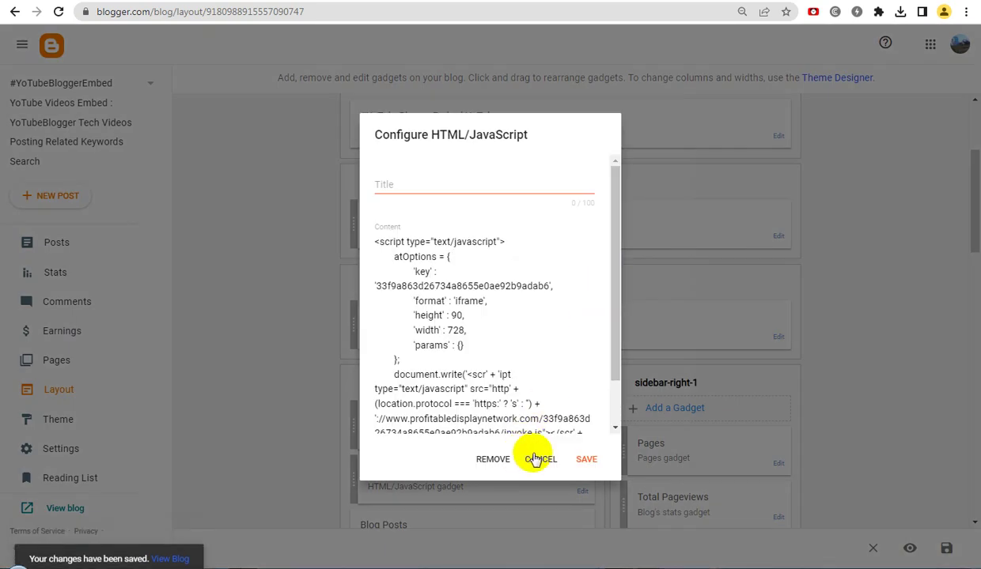
left_click(539, 459)
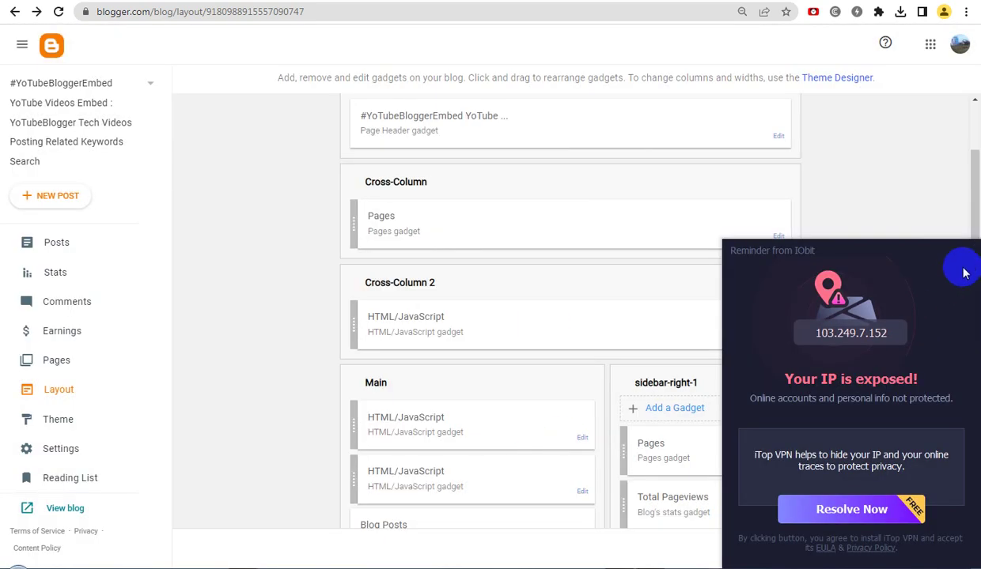
left_click(967, 258)
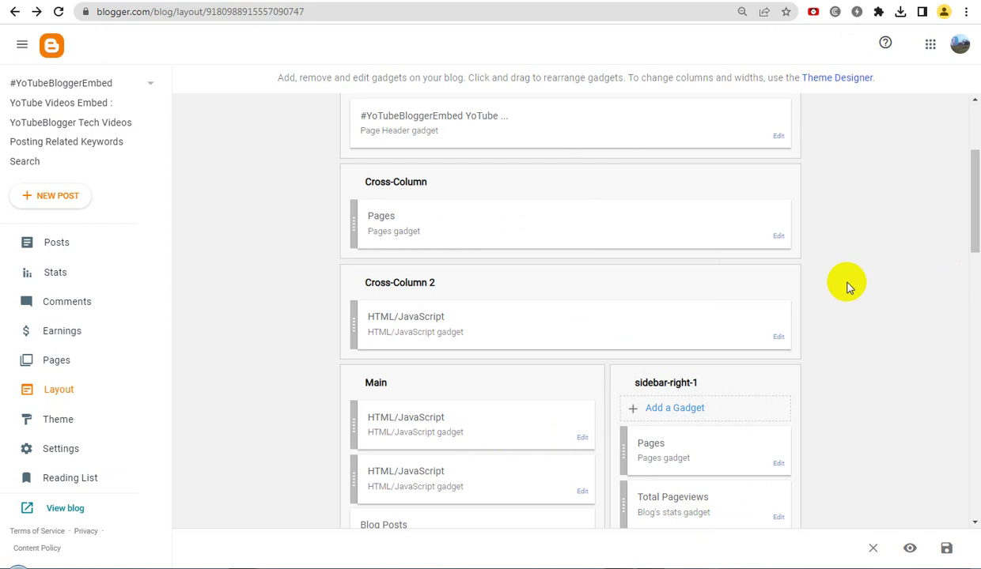
Delete Image SELL Upload Earn from the Cross-Column Pages list, saving the gadget and layout.
left_click(778, 236)
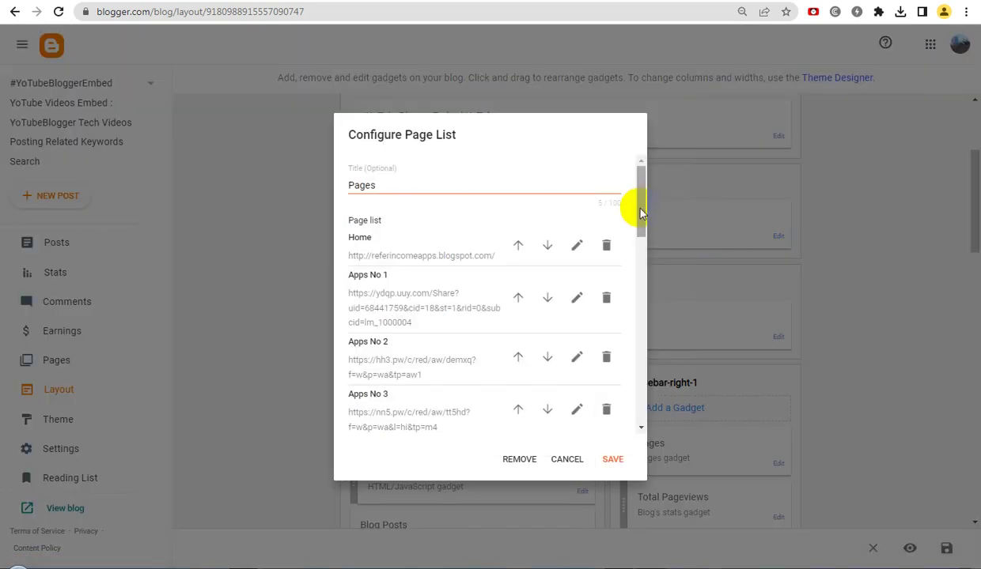
left_click_drag(637, 203, 643, 411)
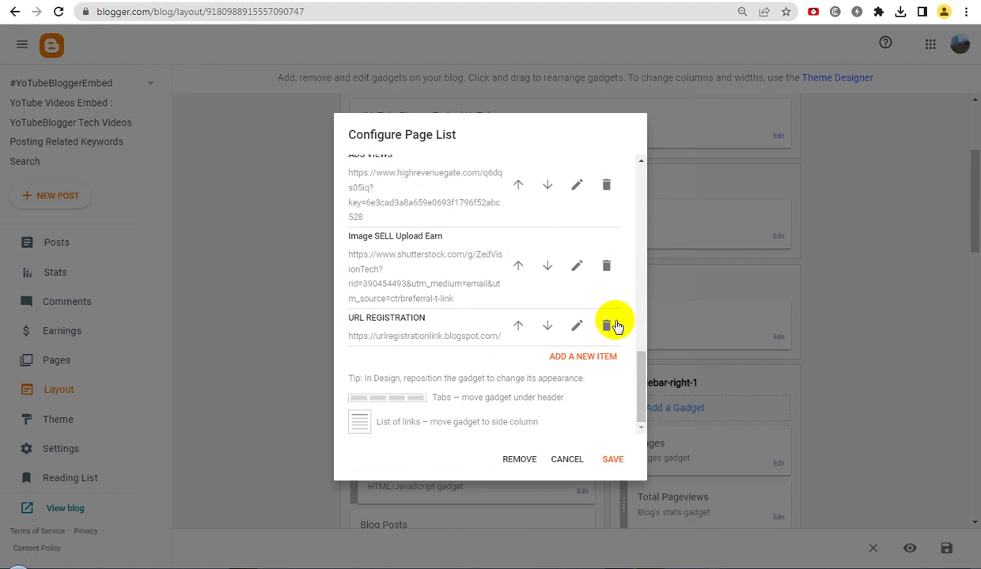
left_click(606, 266)
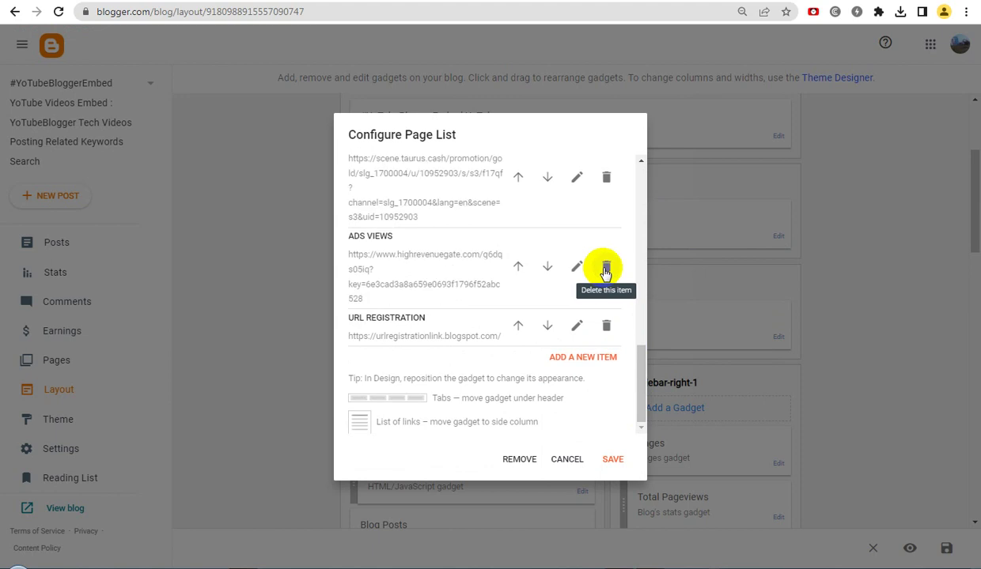
left_click(611, 461)
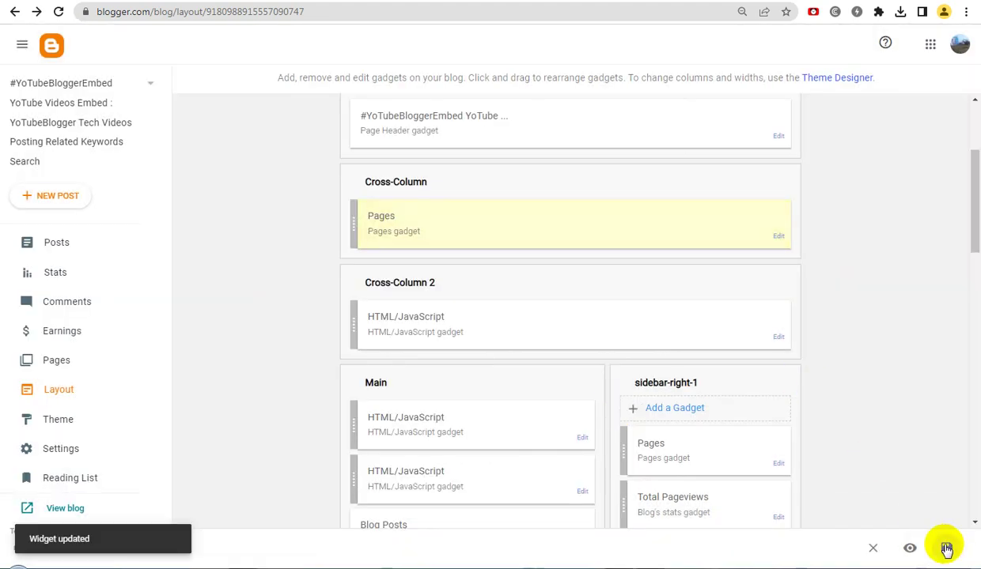
left_click(945, 548)
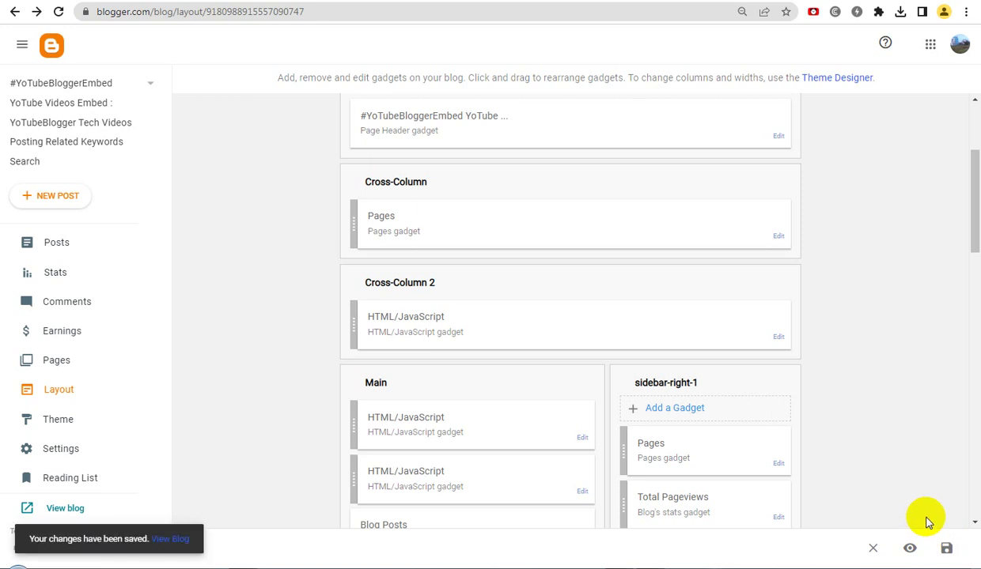
Switch to the live blog tab and reload it to load the updated menu.
key("ctrl+Tab")
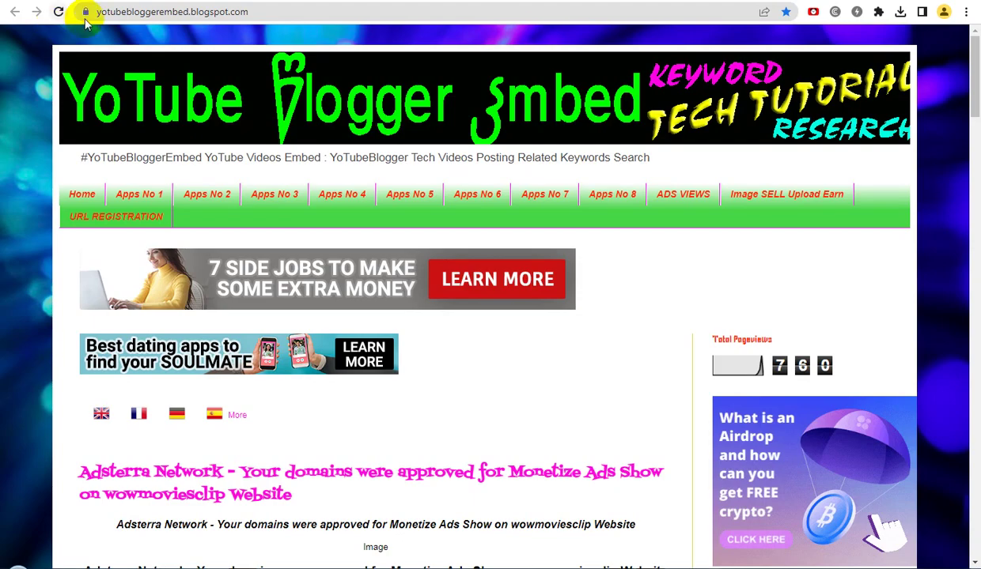
scroll(945, 110, "down", 3)
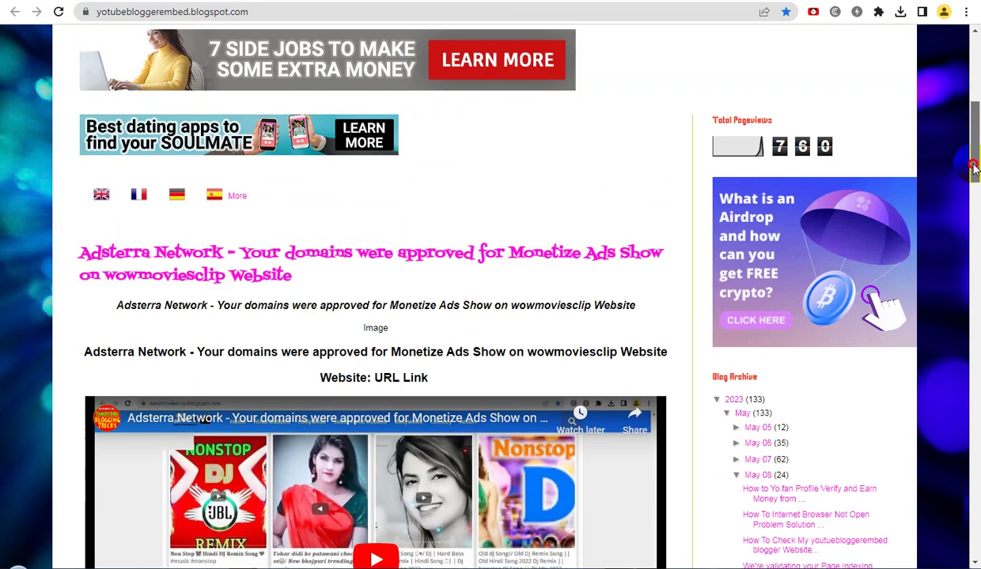
scroll(974, 167, "down", 3)
scroll(974, 158, "up", 5)
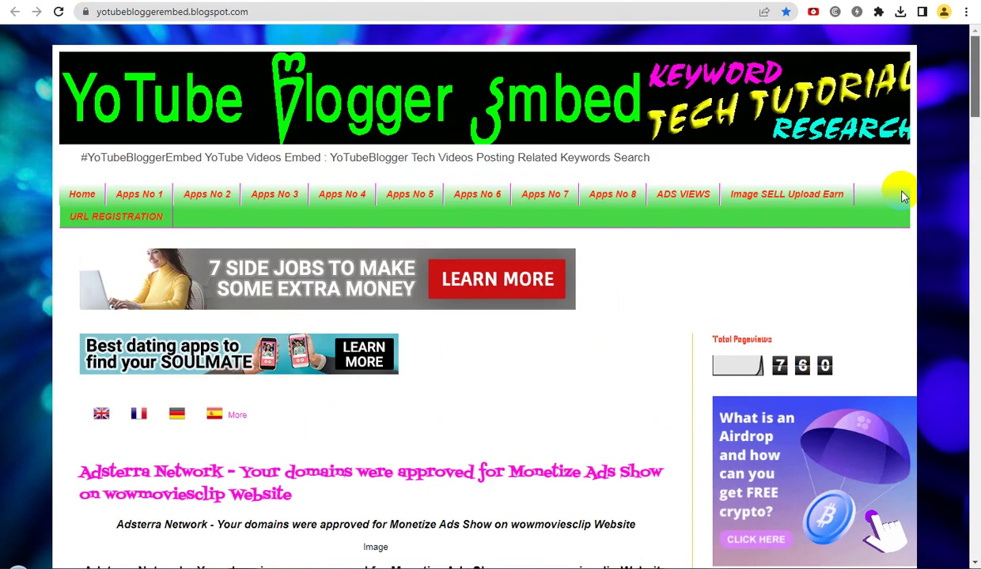
left_click(58, 12)
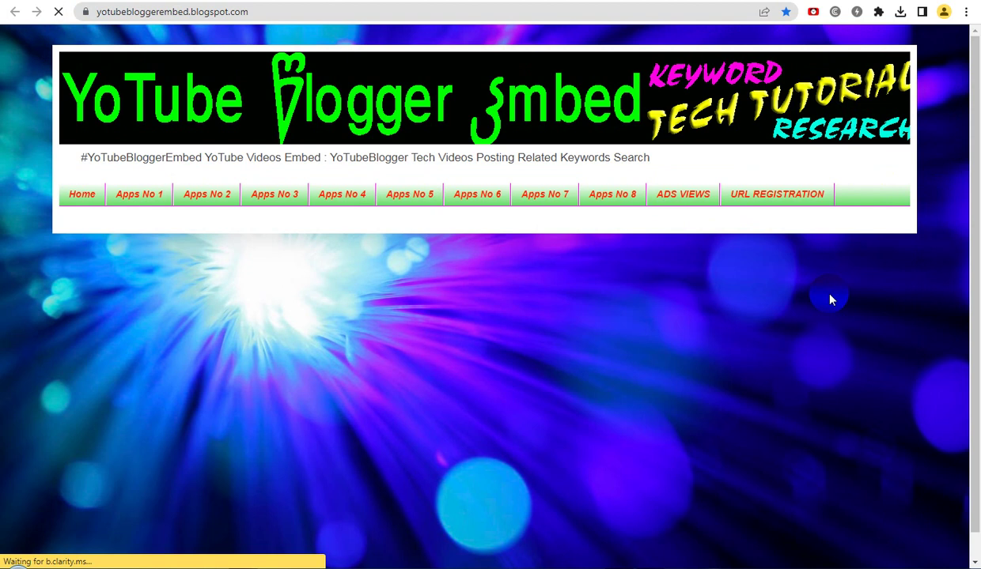
Scroll through the reloaded blog to check the menu bar and sidebar Pages list.
left_click(830, 299)
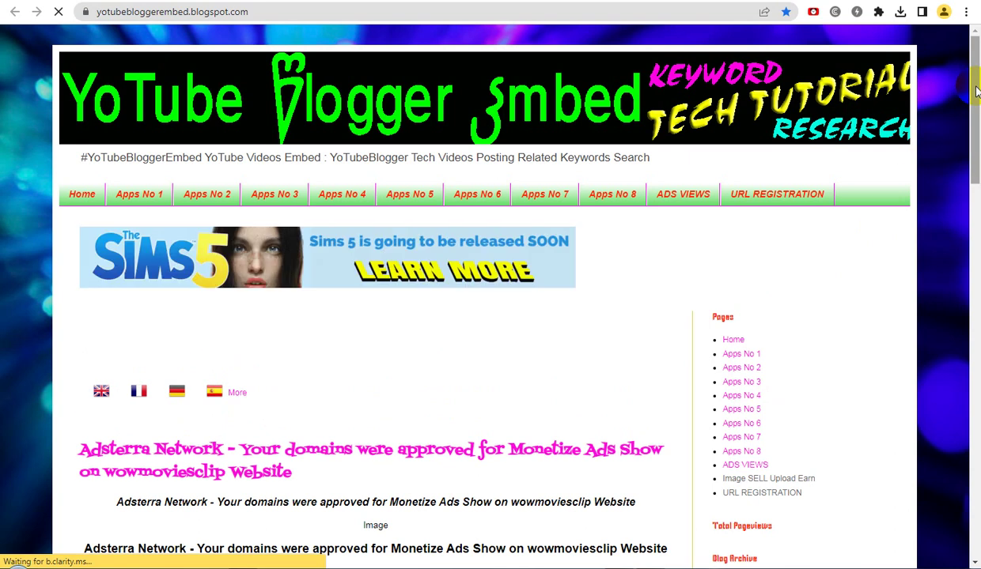
left_click_drag(975, 93, 975, 109)
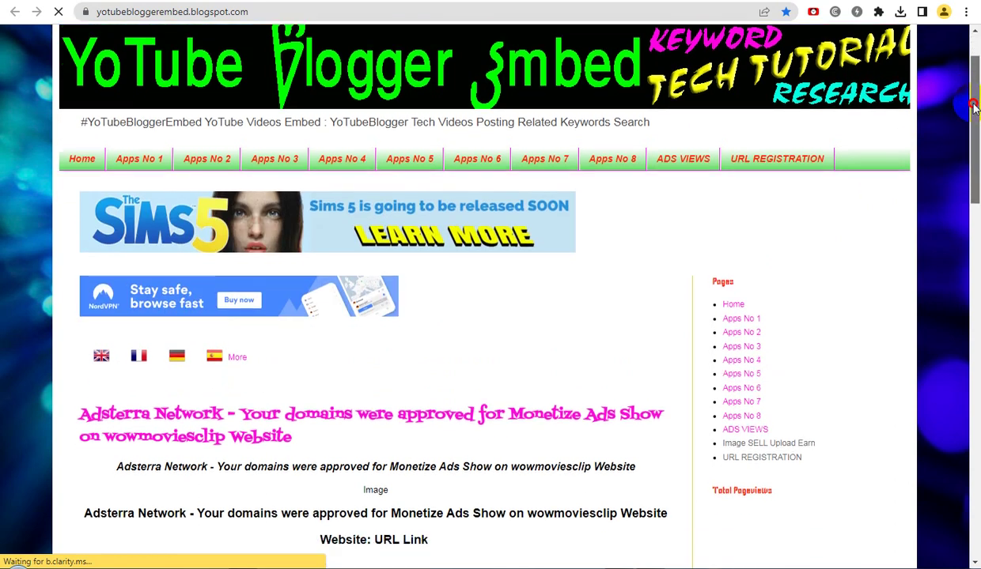
scroll(974, 109, "down", 1)
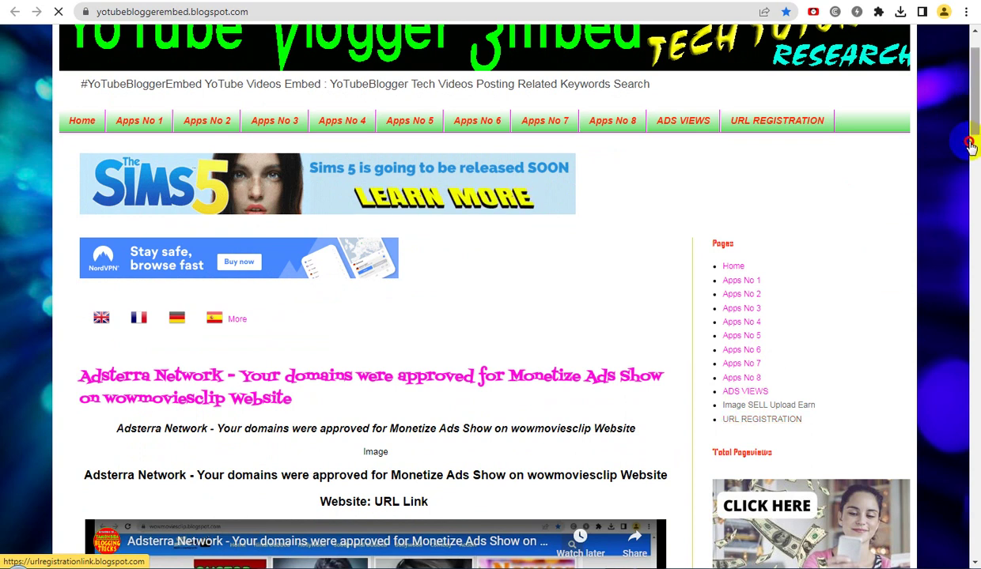
scroll(970, 144, "down", 5)
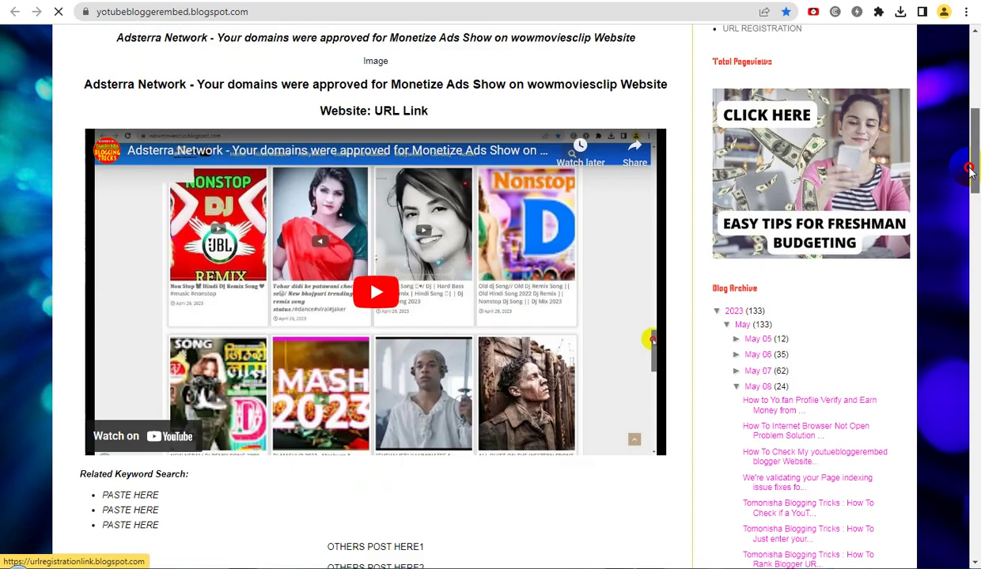
scroll(975, 134, "up", 6)
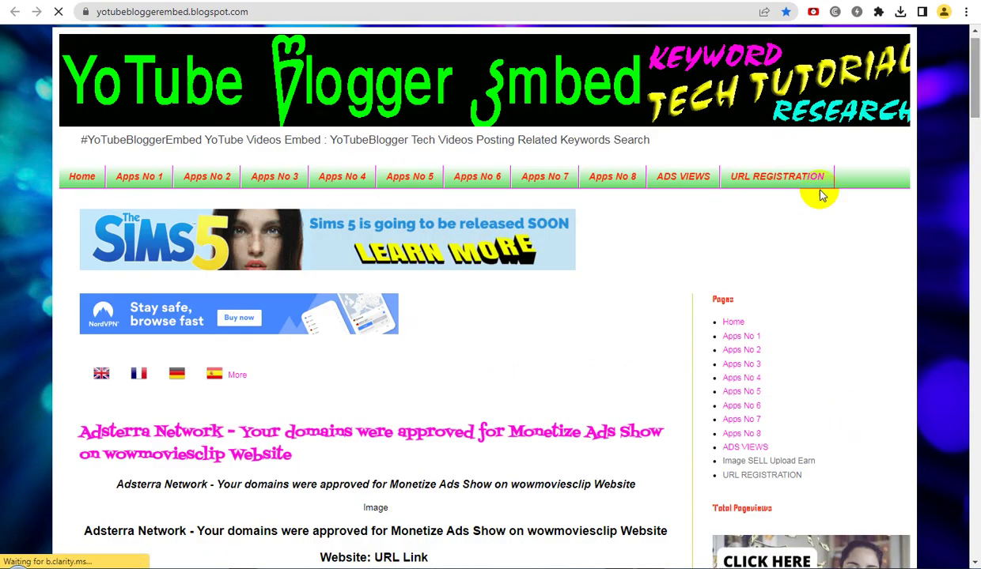